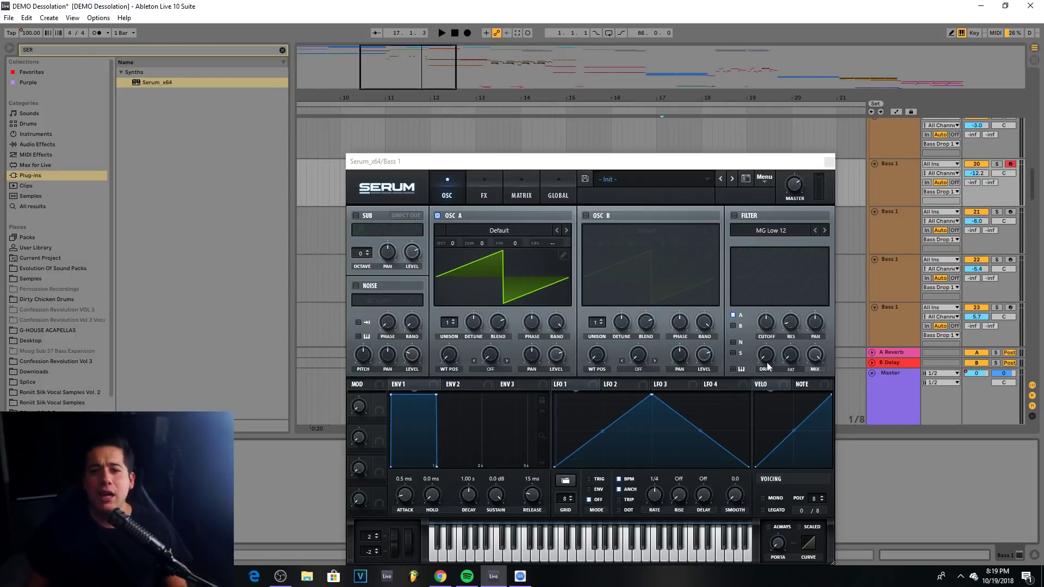
# Move the Serum window clear of the Bass 1 clips and play from the first clip at bar 13
pyautogui.moveTo(532, 163); pyautogui.dragTo(605, 233)
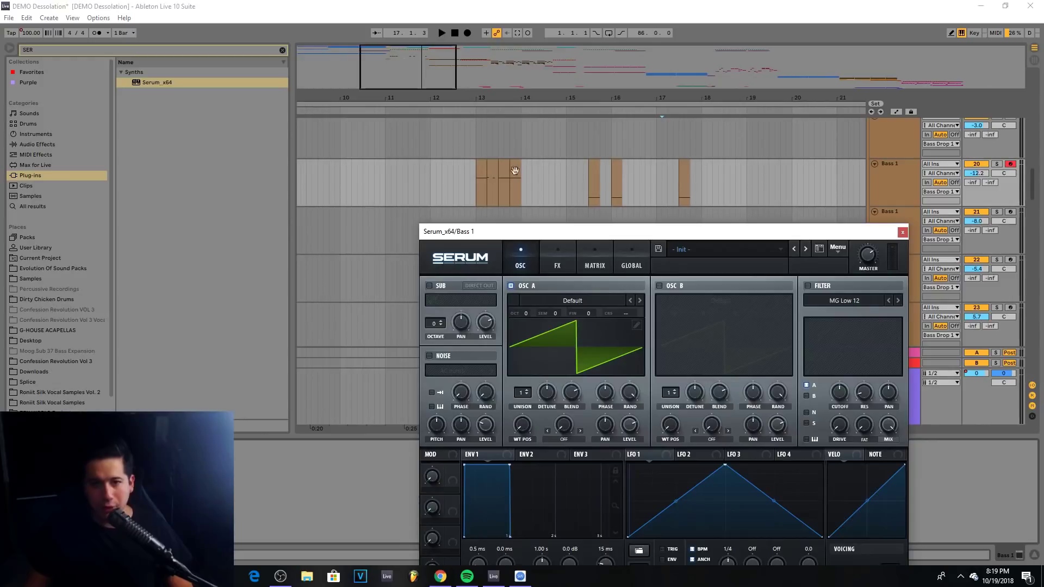
pyautogui.click(483, 168)
pyautogui.press('space')
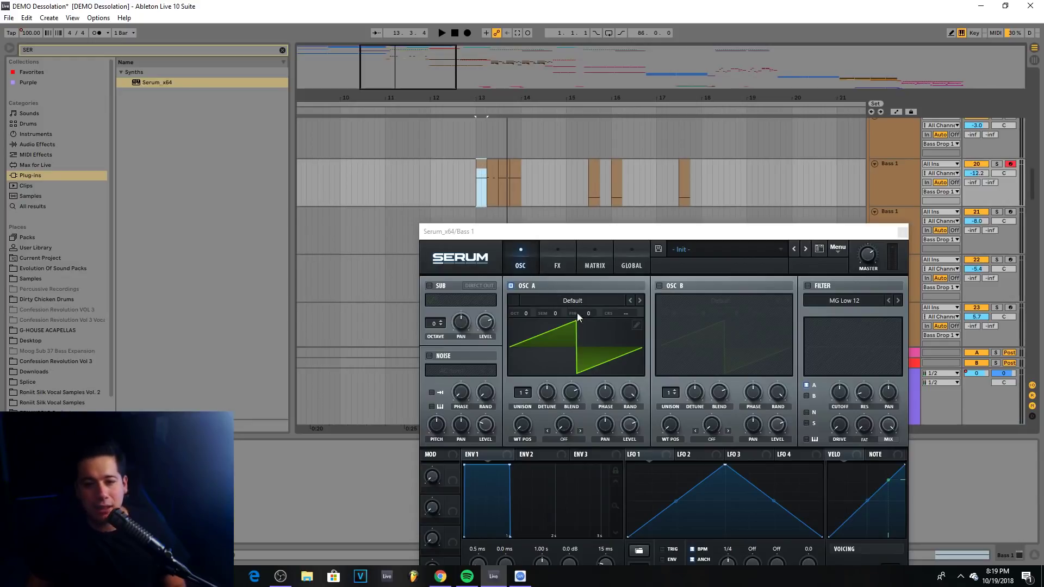
# Set OSC A to the square wave of the Analog Basic Shapes wavetable at octave -3 and audition it
pyautogui.click(558, 301)
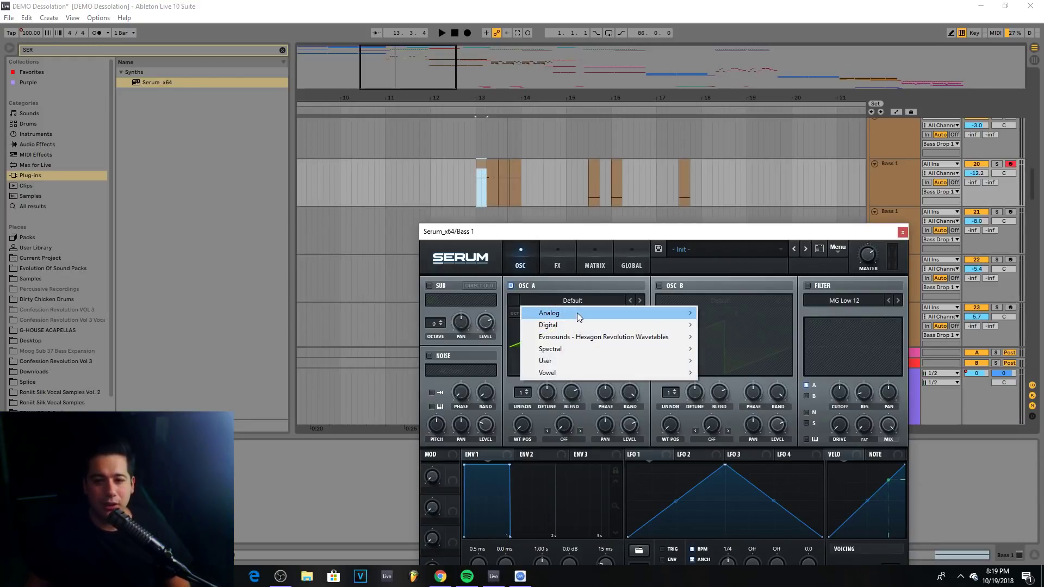
pyautogui.moveTo(577, 312)
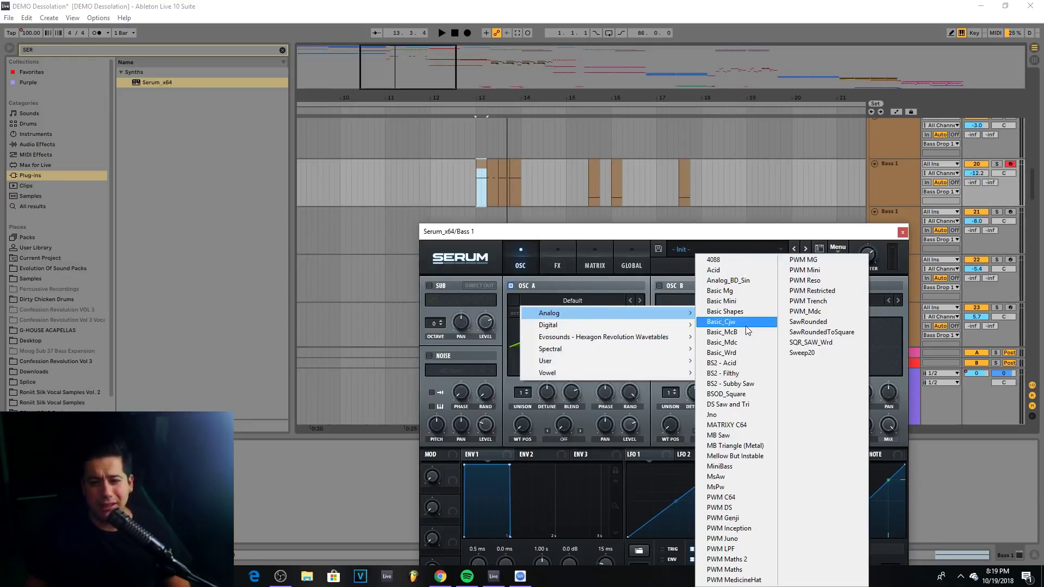
pyautogui.click(724, 312)
pyautogui.moveTo(538, 386)
pyautogui.mouseDown()
pyautogui.moveTo(536, 366)
pyautogui.moveTo(527, 373)
pyautogui.mouseUp()
pyautogui.moveTo(526, 314); pyautogui.dragTo(526, 330)
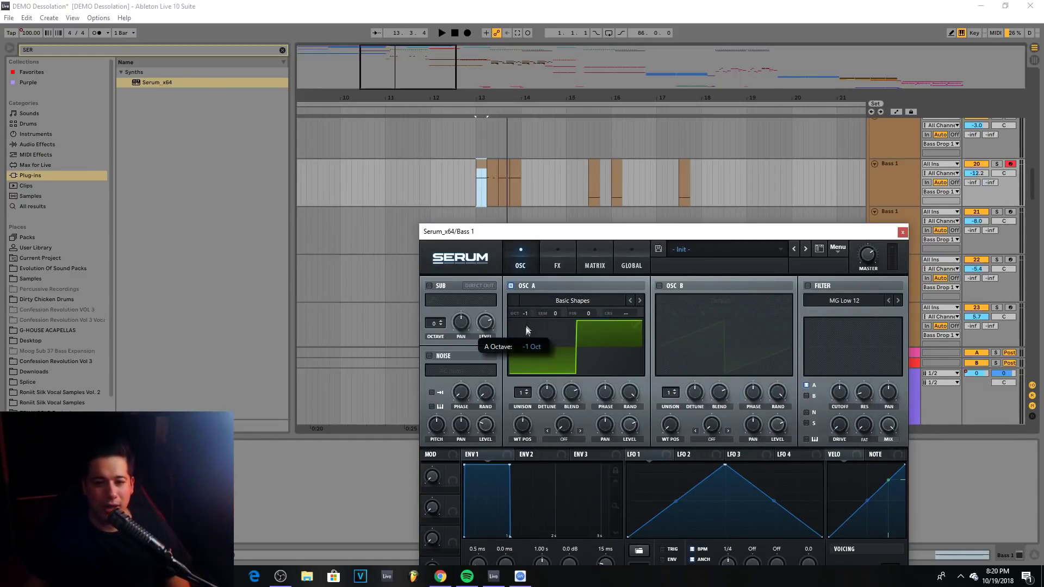
pyautogui.press('space')
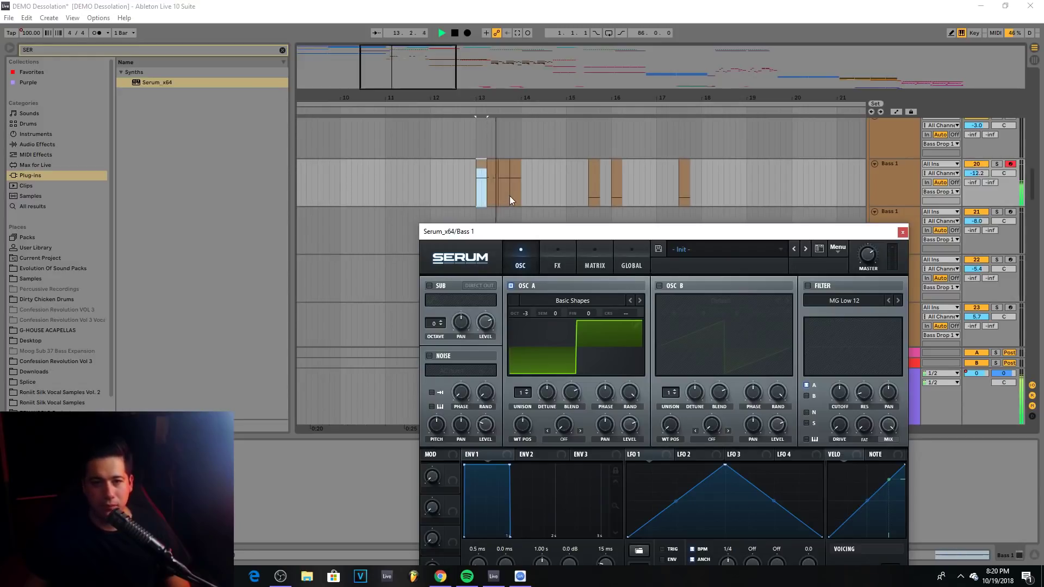
pyautogui.press('space')
# Enable OSC B with the Digital Razor wavetable at octave -3 and audition the result
pyautogui.click(659, 285)
pyautogui.click(721, 301)
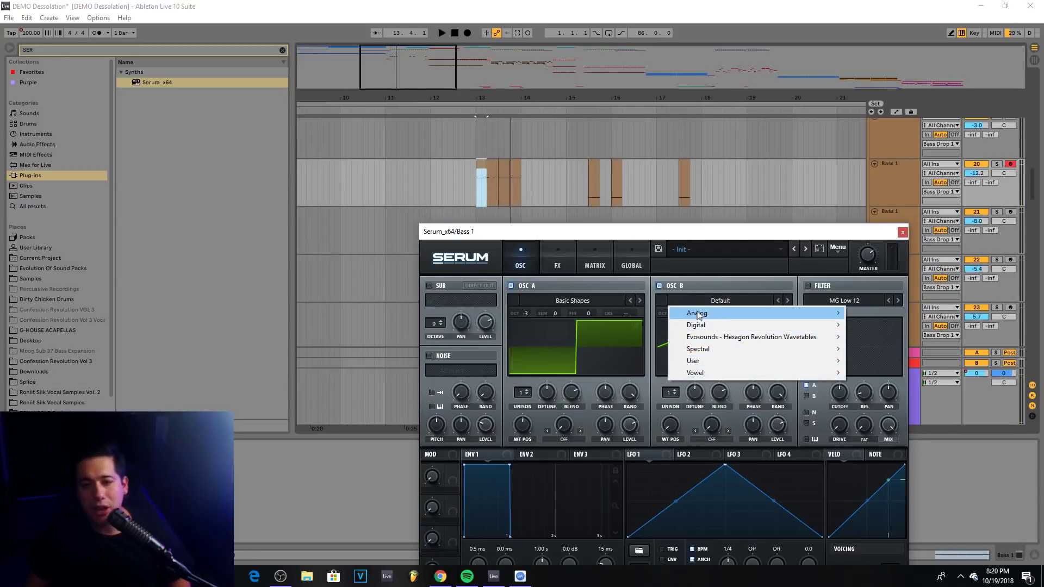
pyautogui.moveTo(738, 324)
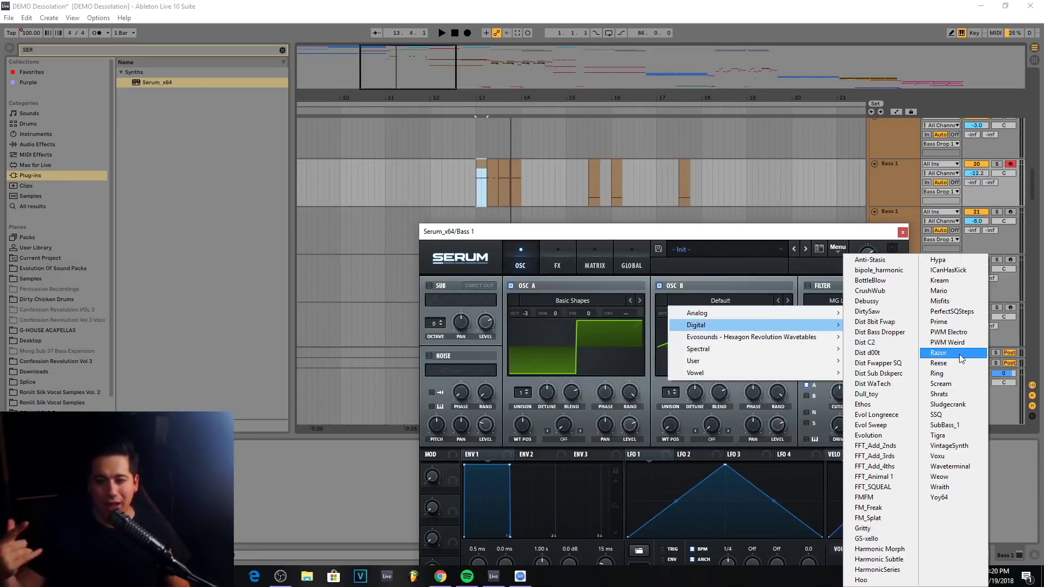
pyautogui.click(945, 353)
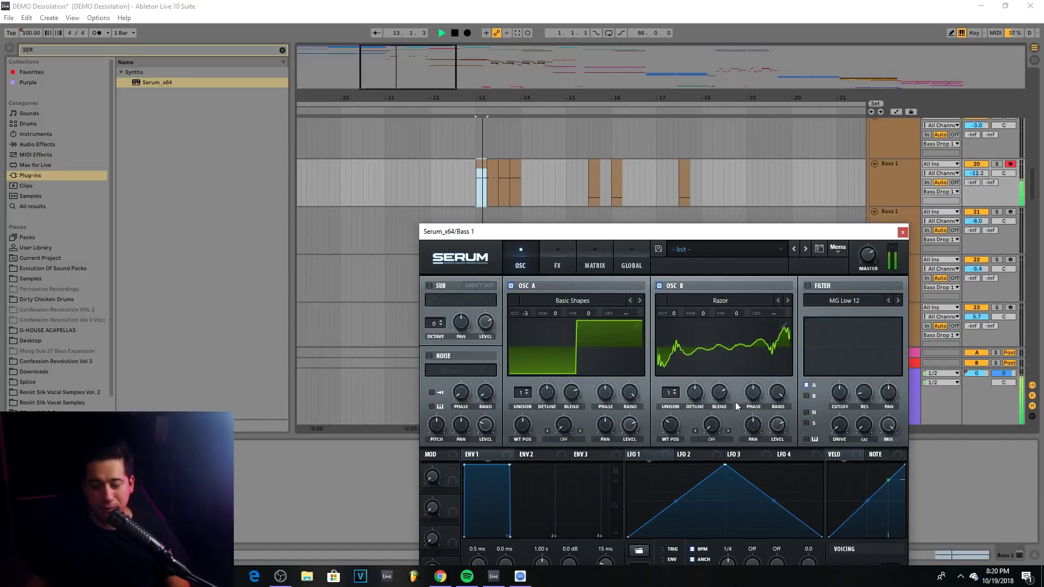
pyautogui.moveTo(672, 313); pyautogui.dragTo(667, 352)
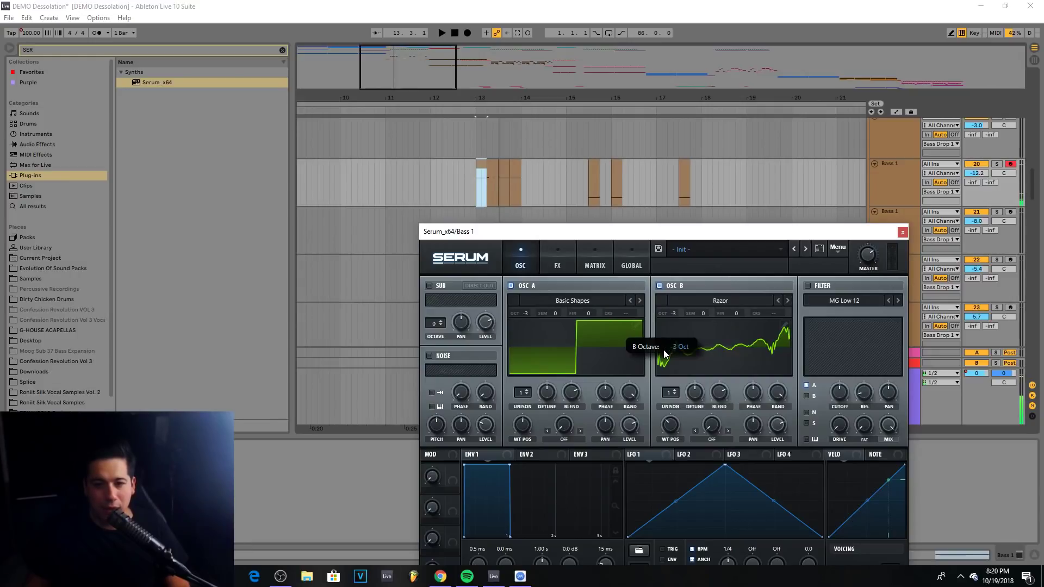
pyautogui.press('space')
pyautogui.press('space')
# Set OSC A's warp mode to FM (from B) and reposition the Serum window so the whole synth is visible
pyautogui.click(571, 431)
pyautogui.click(555, 389)
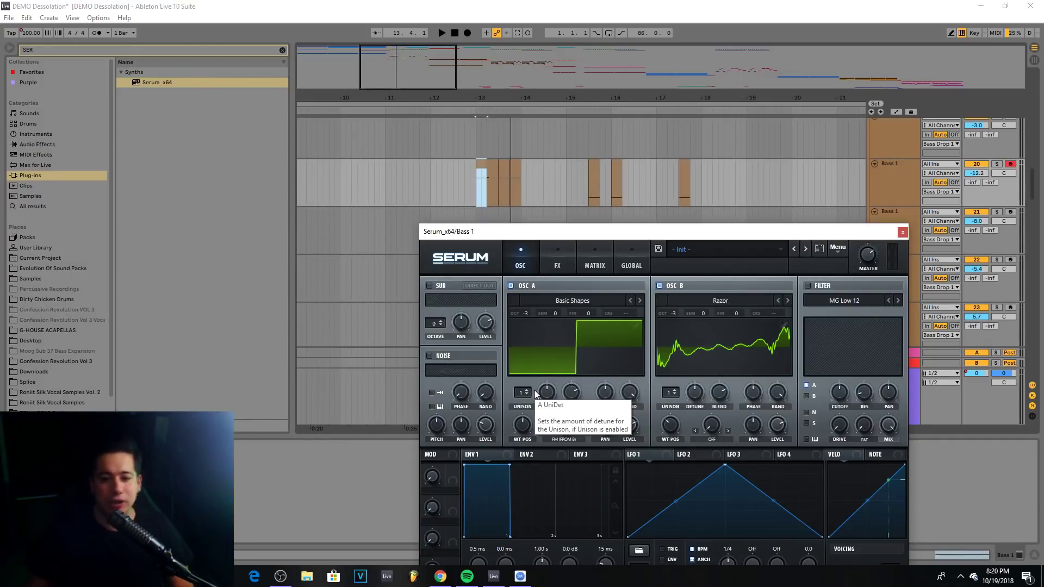
pyautogui.moveTo(564, 239); pyautogui.dragTo(551, 129)
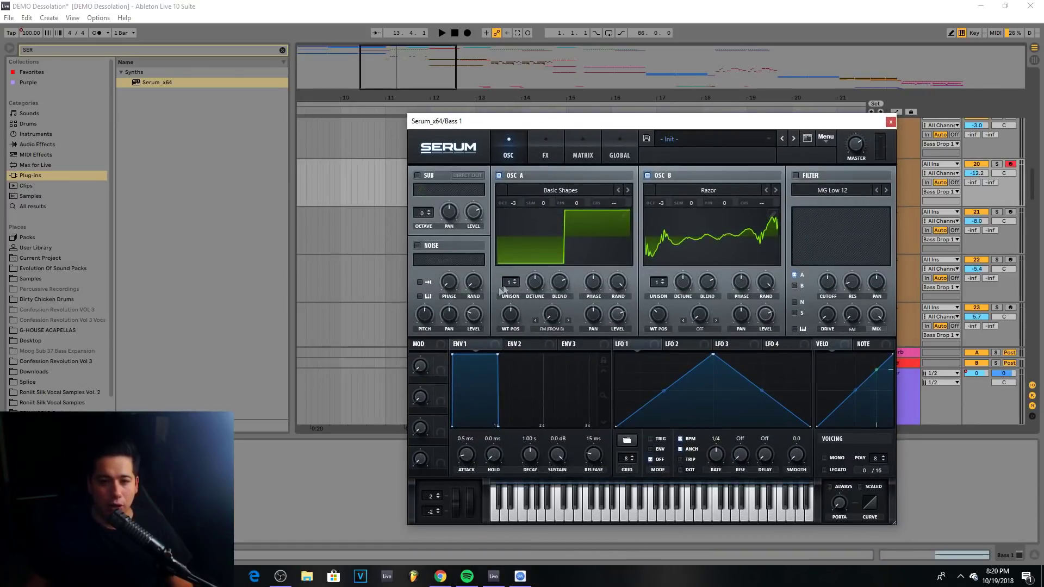
# Set OSC A's unison to 2 voices
pyautogui.moveTo(501, 290); pyautogui.dragTo(515, 262)
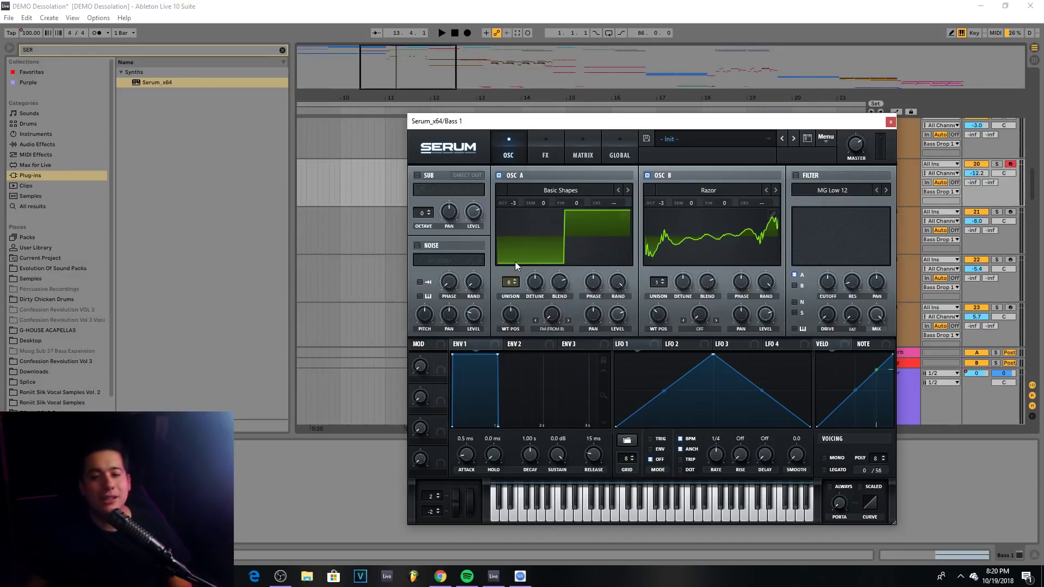
pyautogui.moveTo(512, 285)
pyautogui.mouseDown()
pyautogui.moveTo(495, 355)
pyautogui.moveTo(513, 288)
pyautogui.mouseUp()
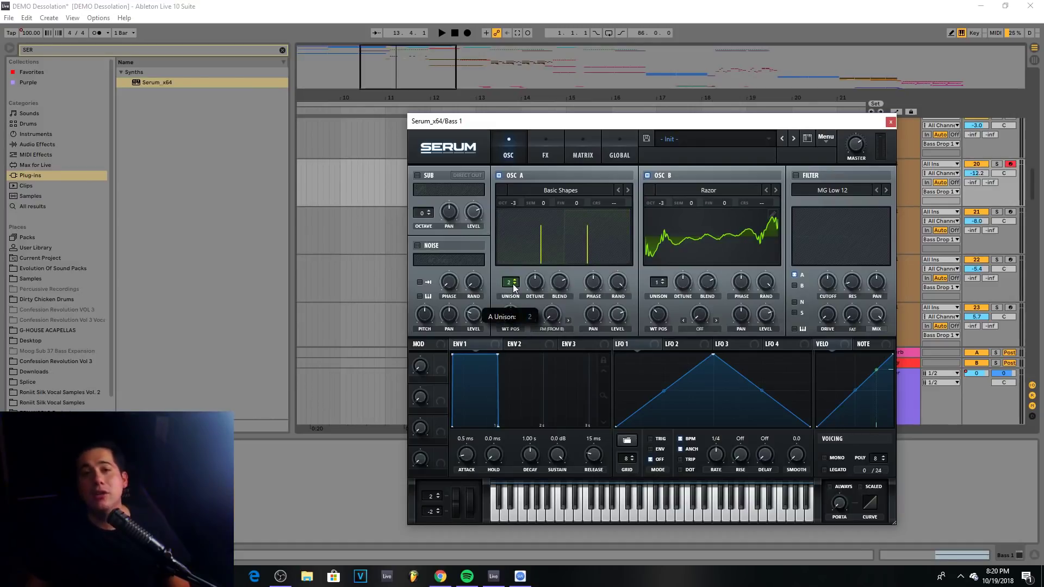
pyautogui.moveTo(513, 288); pyautogui.dragTo(514, 288)
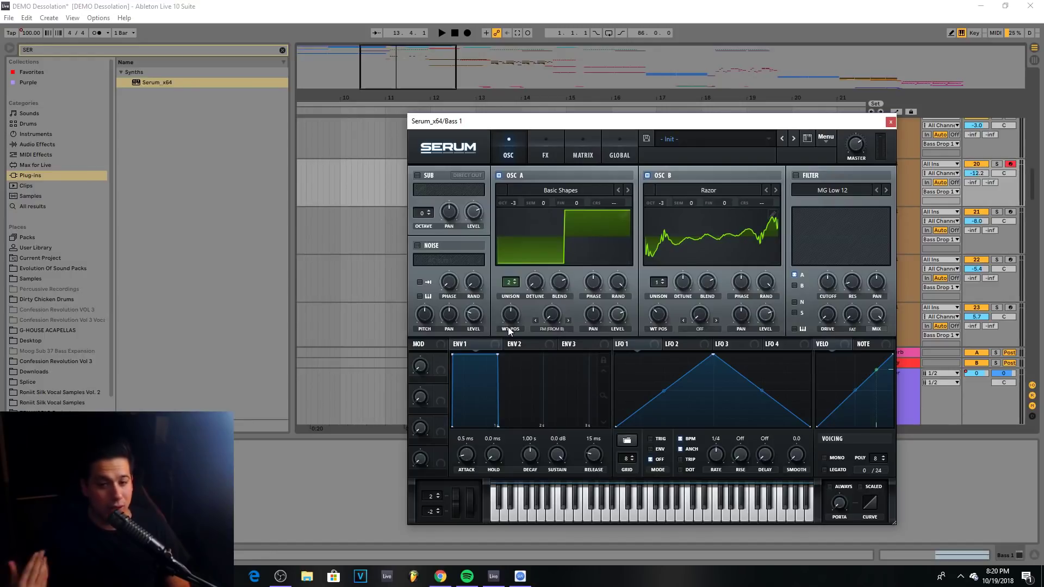
# Raise OSC A's FM warp amount to 46% and play the bass to hear it
pyautogui.moveTo(551, 320); pyautogui.dragTo(556, 270)
pyautogui.press('space')
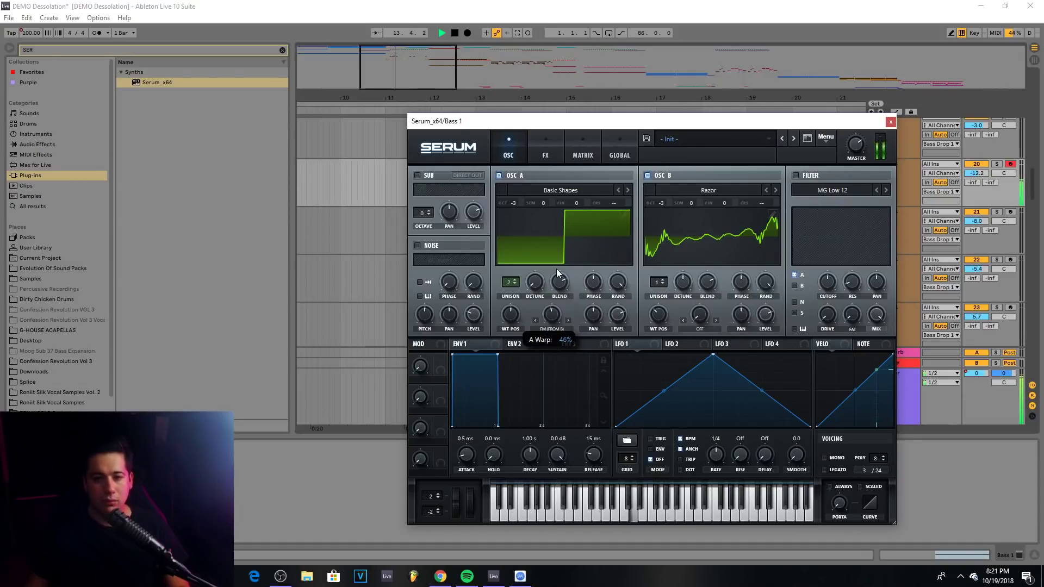
pyautogui.press('space')
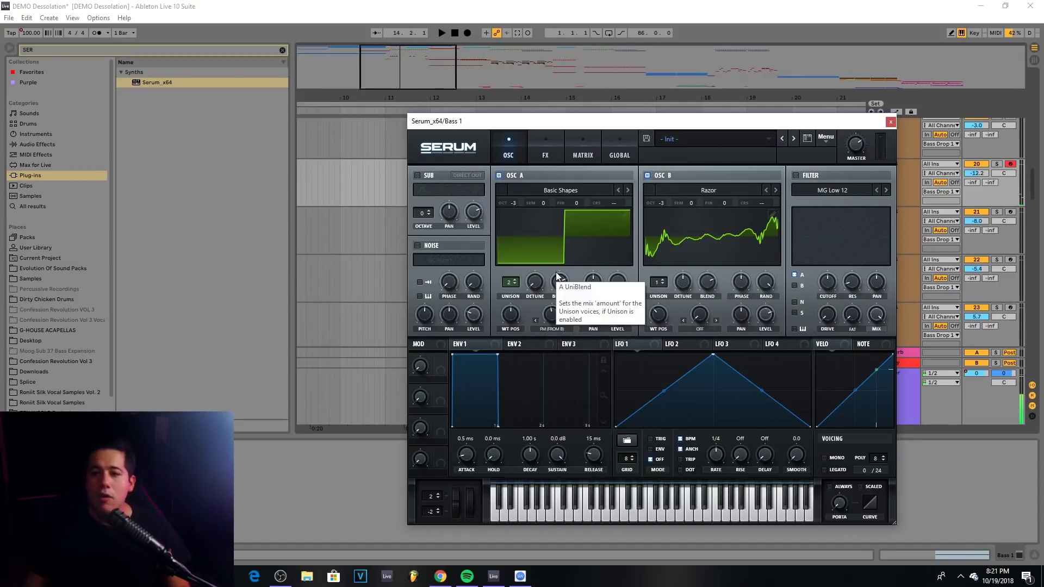
# Try OSC B at octave -2, return it to -3, and lower OSC B's level to 0%
pyautogui.moveTo(663, 203); pyautogui.dragTo(667, 194)
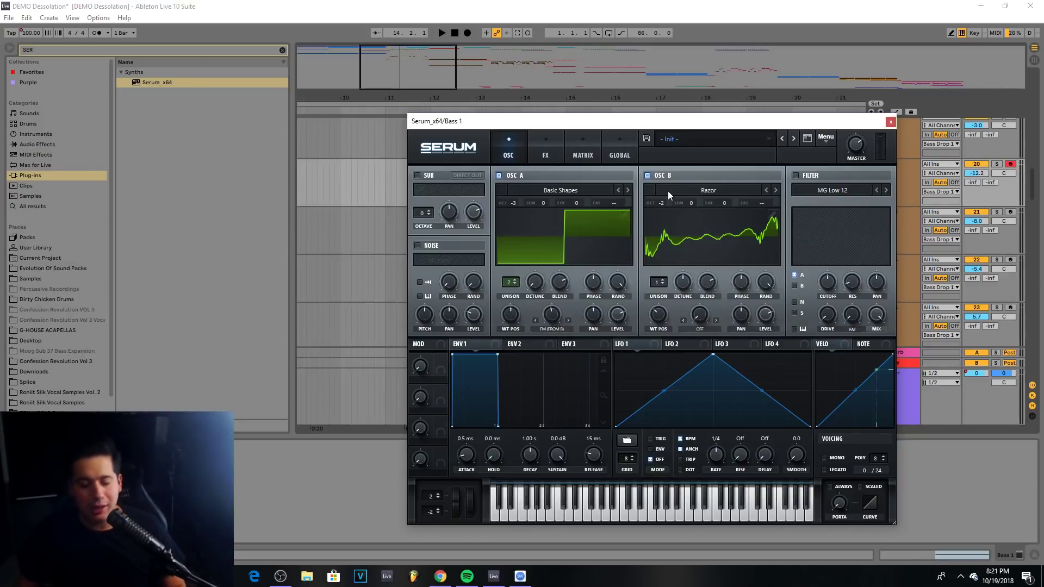
pyautogui.moveTo(667, 191)
pyautogui.mouseDown()
pyautogui.moveTo(661, 221)
pyautogui.moveTo(672, 192)
pyautogui.moveTo(667, 210)
pyautogui.mouseUp()
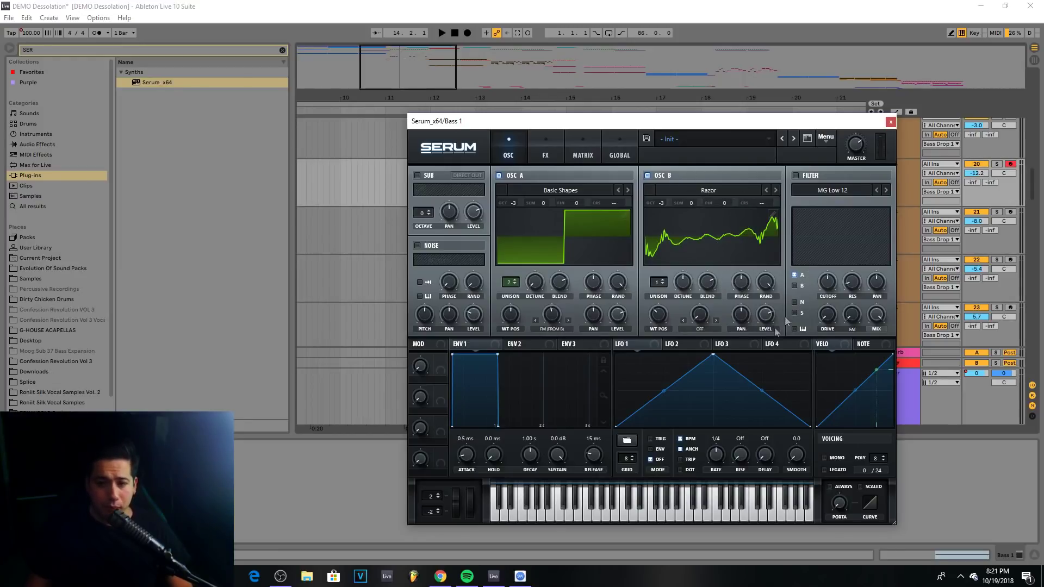
pyautogui.moveTo(765, 314); pyautogui.dragTo(739, 454)
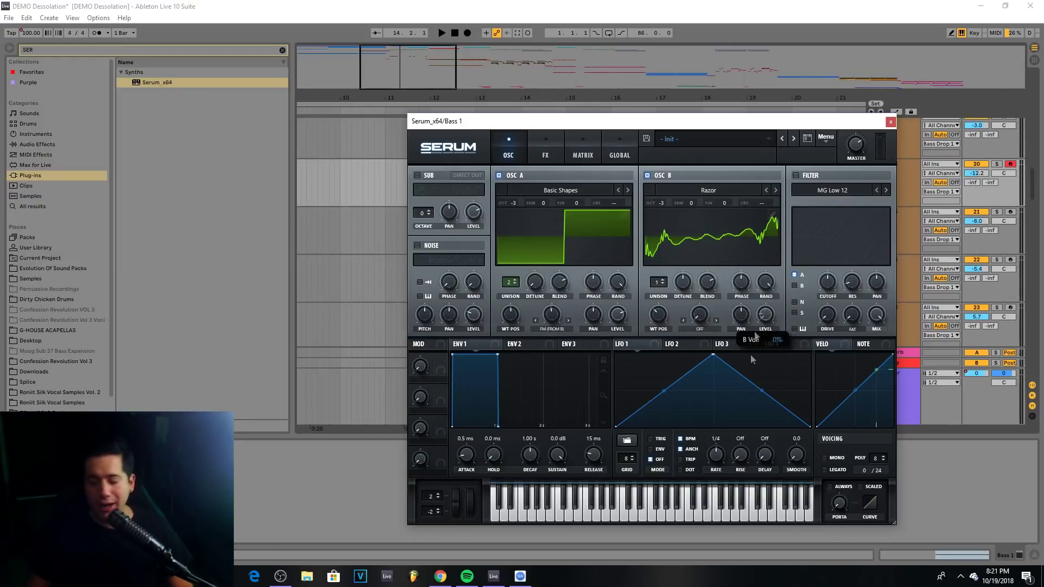
# Audition OSC B at octaves -1, -2 and -3, and leave it at -2
pyautogui.moveTo(665, 207); pyautogui.dragTo(672, 193)
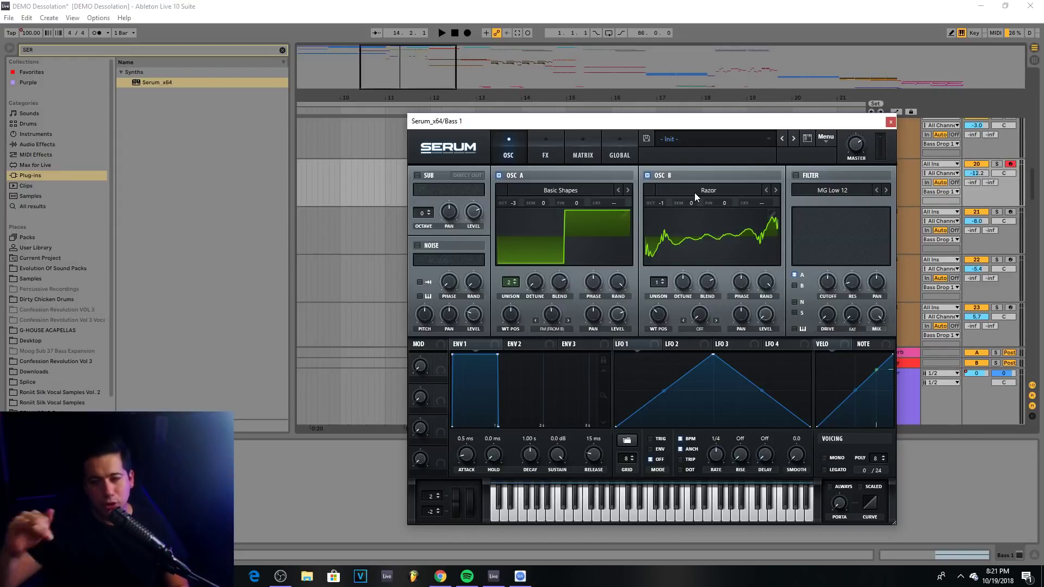
pyautogui.press('space')
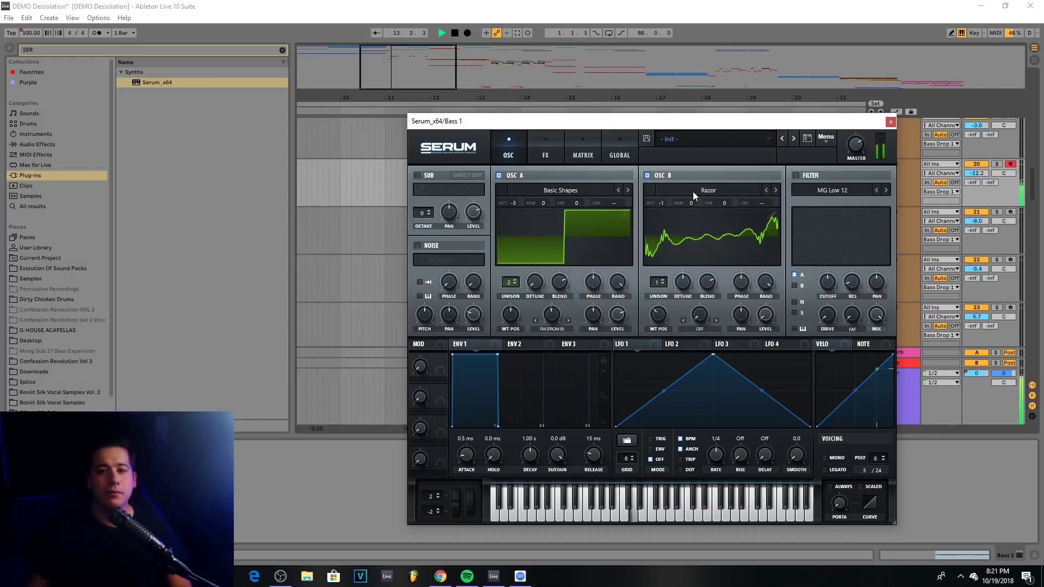
pyautogui.moveTo(661, 204); pyautogui.dragTo(659, 215)
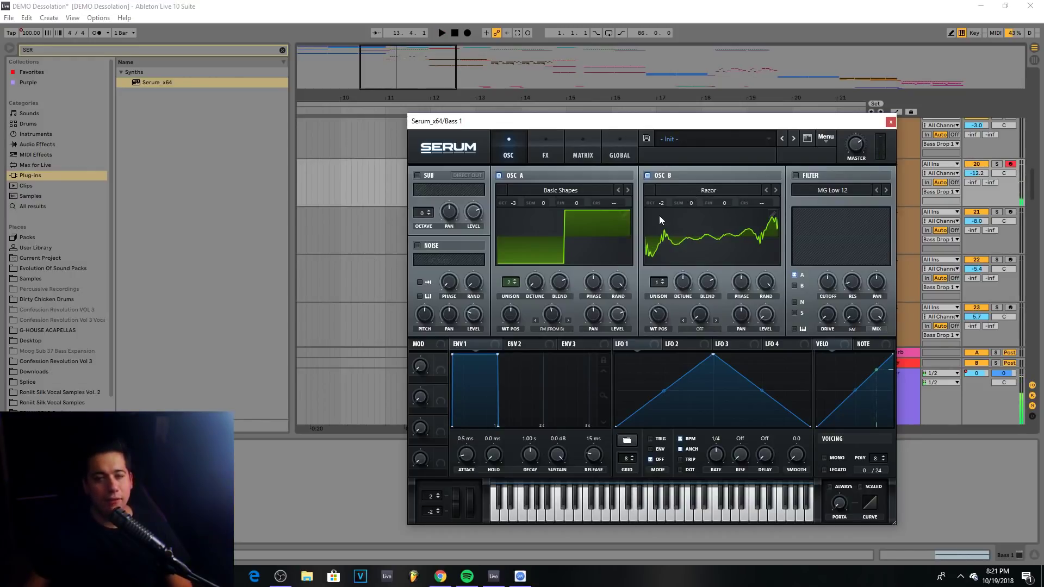
pyautogui.moveTo(661, 203); pyautogui.dragTo(657, 213)
pyautogui.press('space')
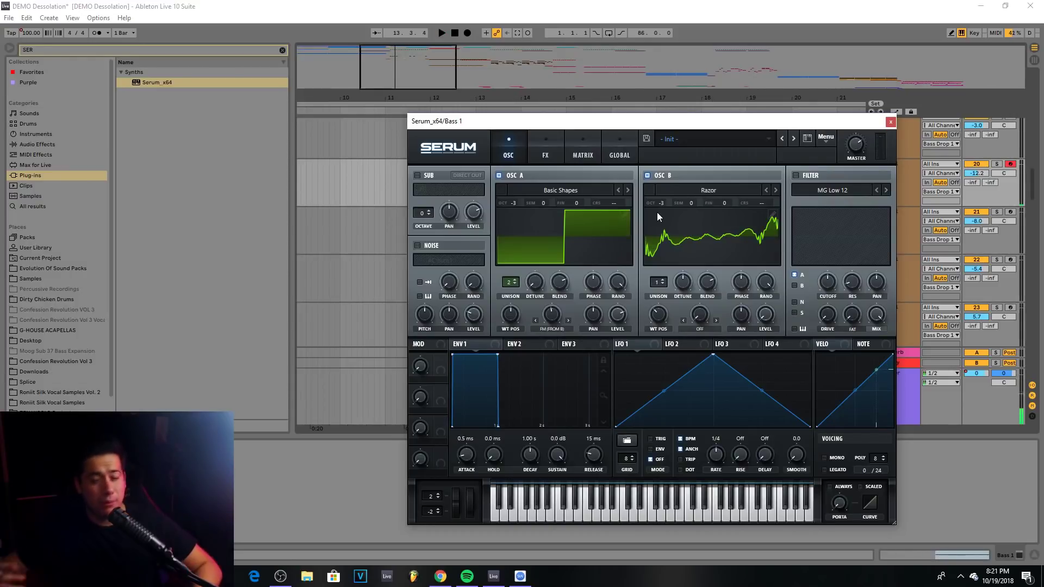
pyautogui.moveTo(661, 205); pyautogui.dragTo(671, 201)
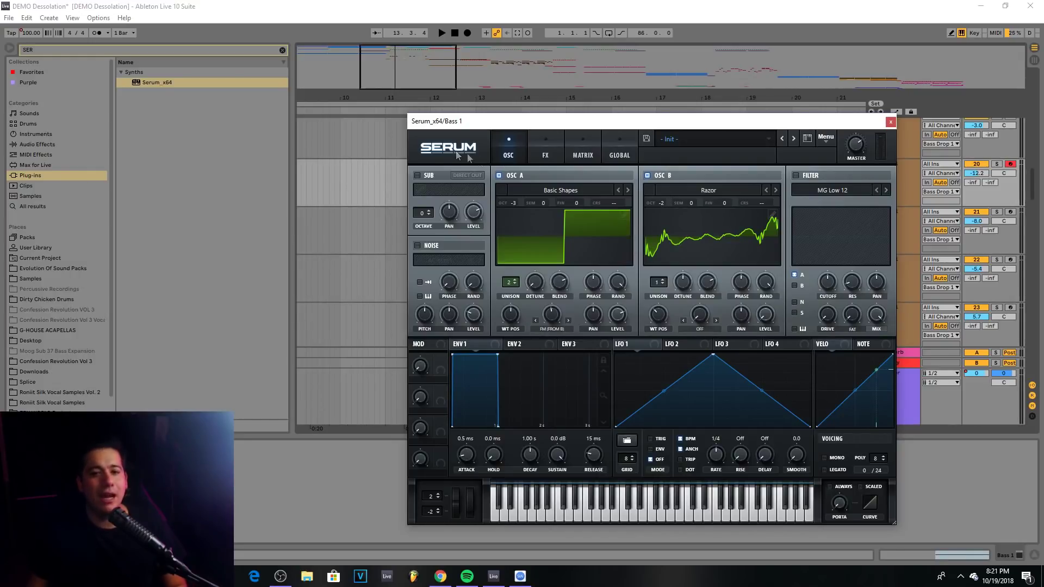
# Enable the Sub oscillator with a triangle wave at octave -3 and audition the bass
pyautogui.click(429, 176)
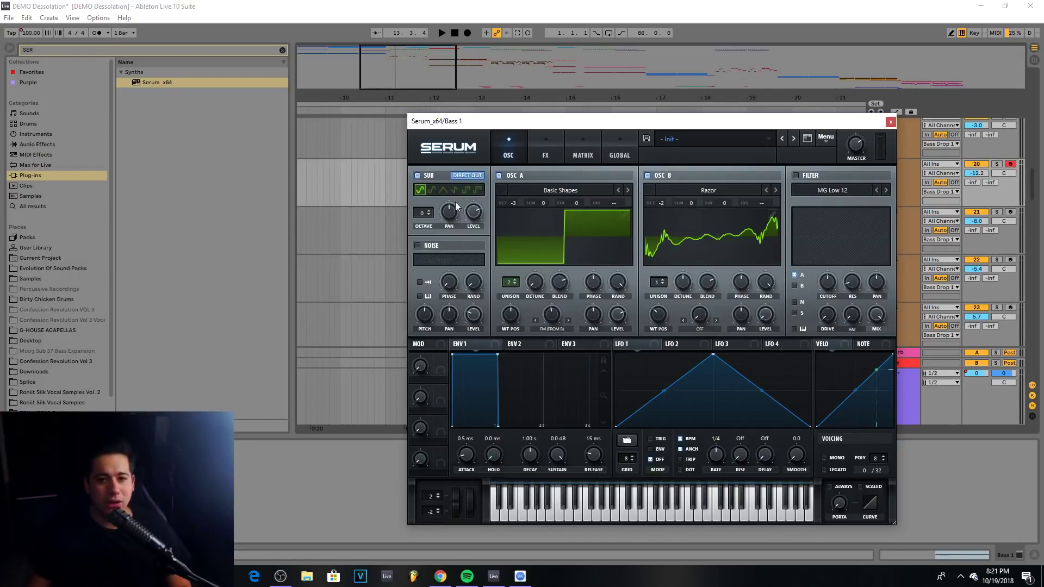
pyautogui.click(420, 194)
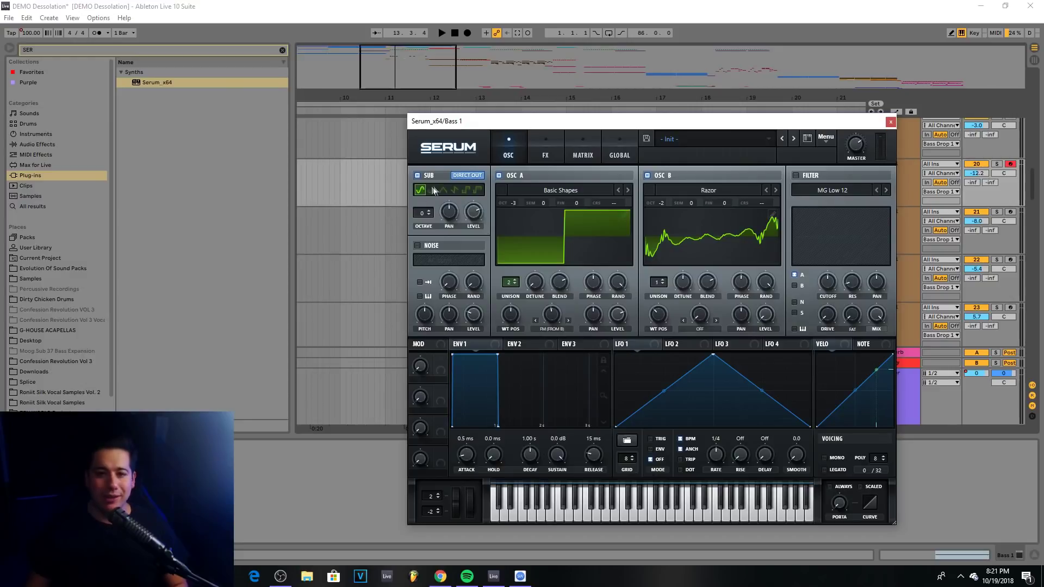
pyautogui.click(445, 194)
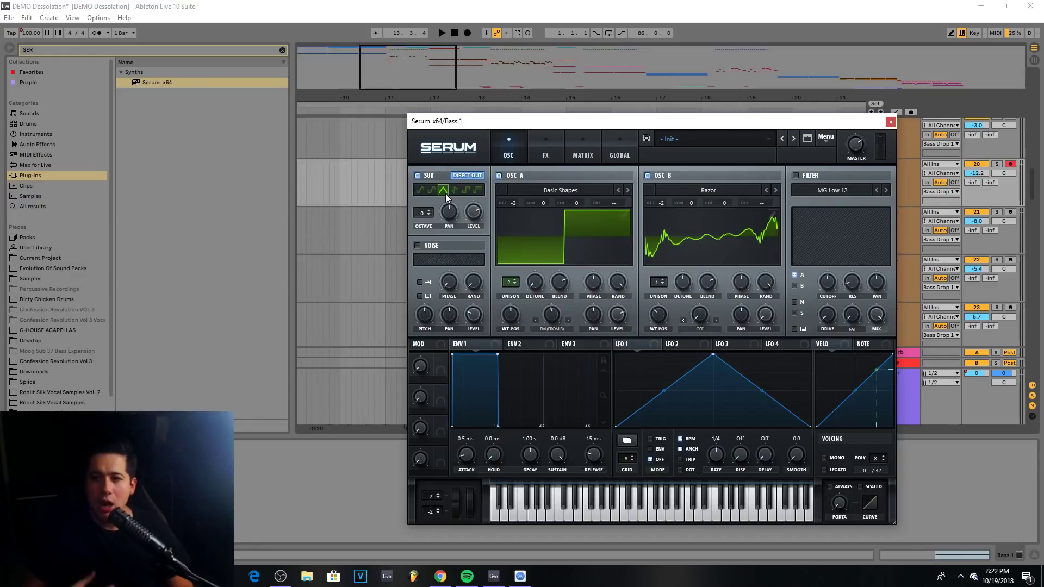
pyautogui.press('a')
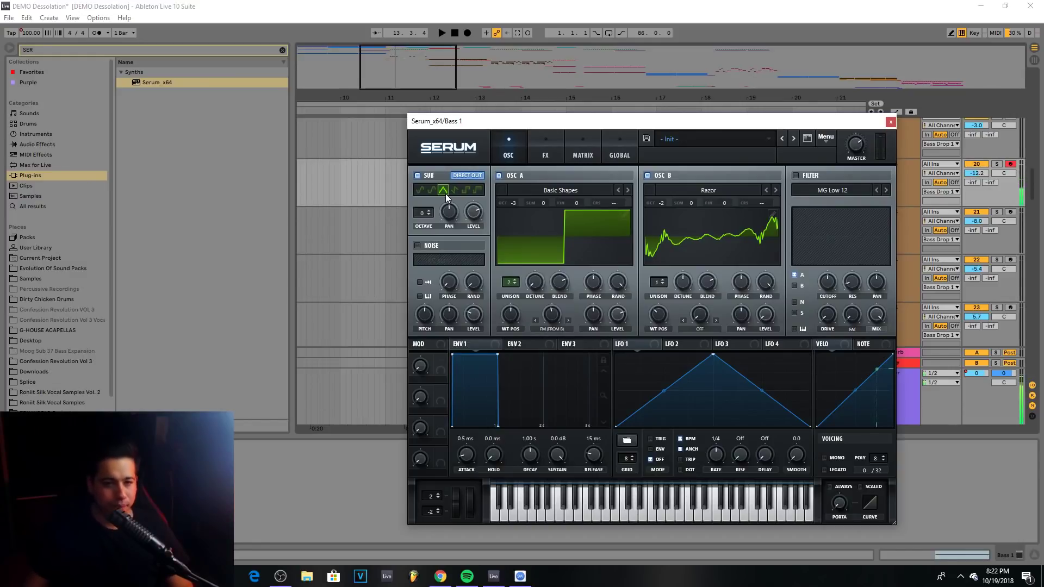
pyautogui.moveTo(423, 212); pyautogui.dragTo(415, 236)
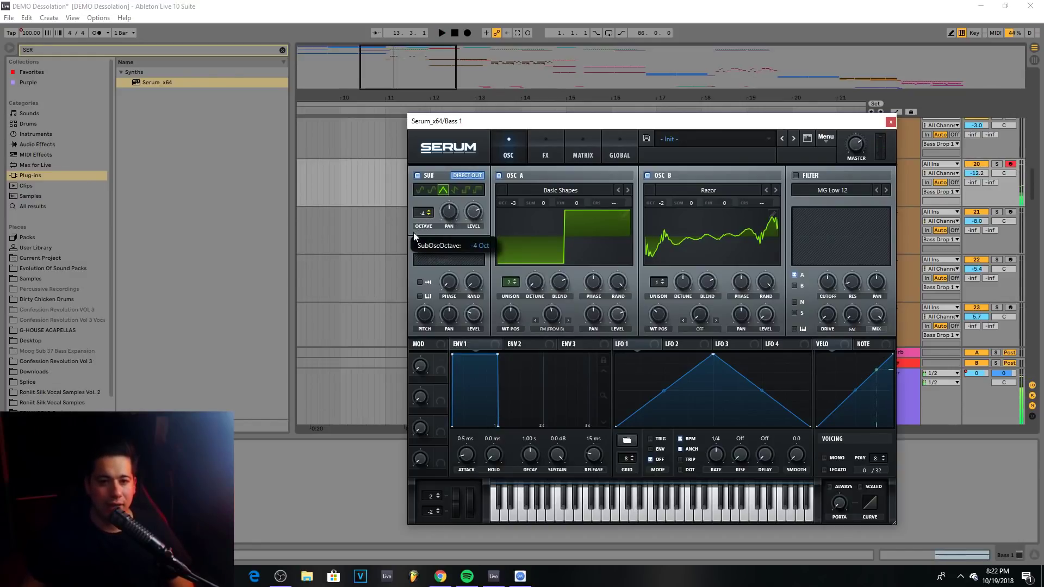
pyautogui.press('space')
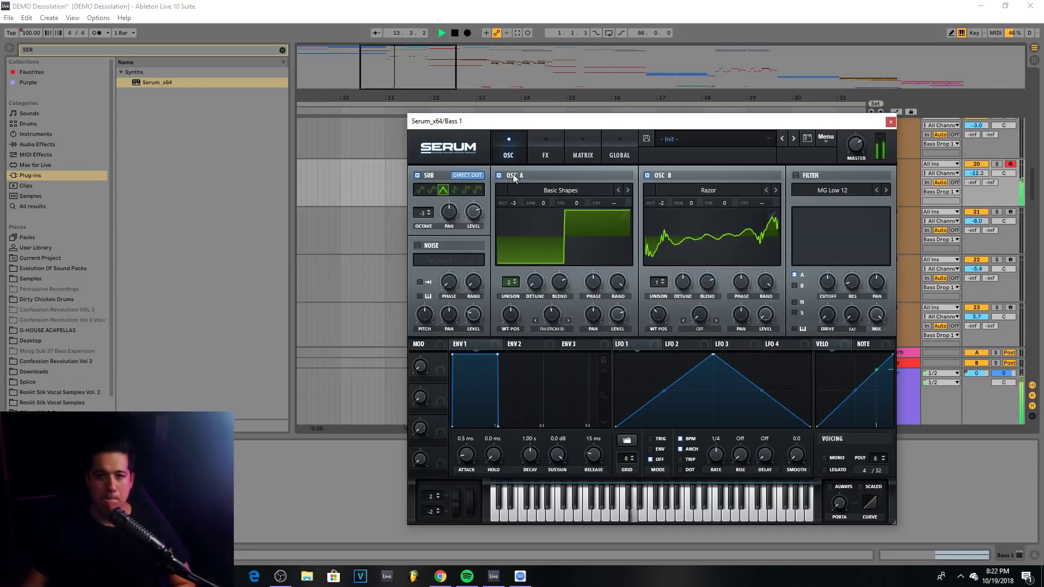
pyautogui.press('space')
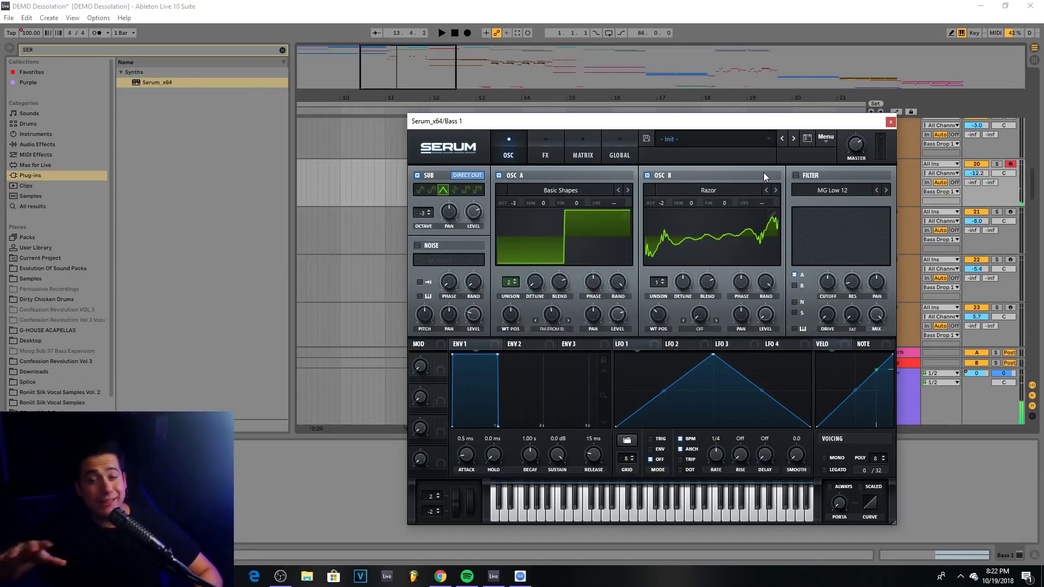
# Set OSC B's octave to -3 and compare the playing sound with OSC A switched off and back on
pyautogui.moveTo(662, 203); pyautogui.dragTo(661, 207)
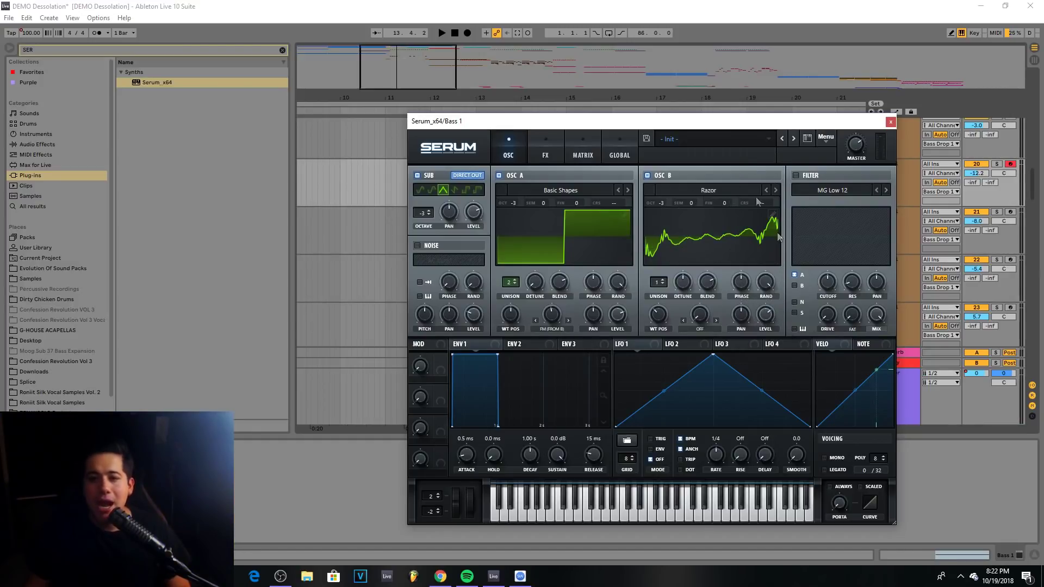
pyautogui.click(517, 175)
pyautogui.press('space')
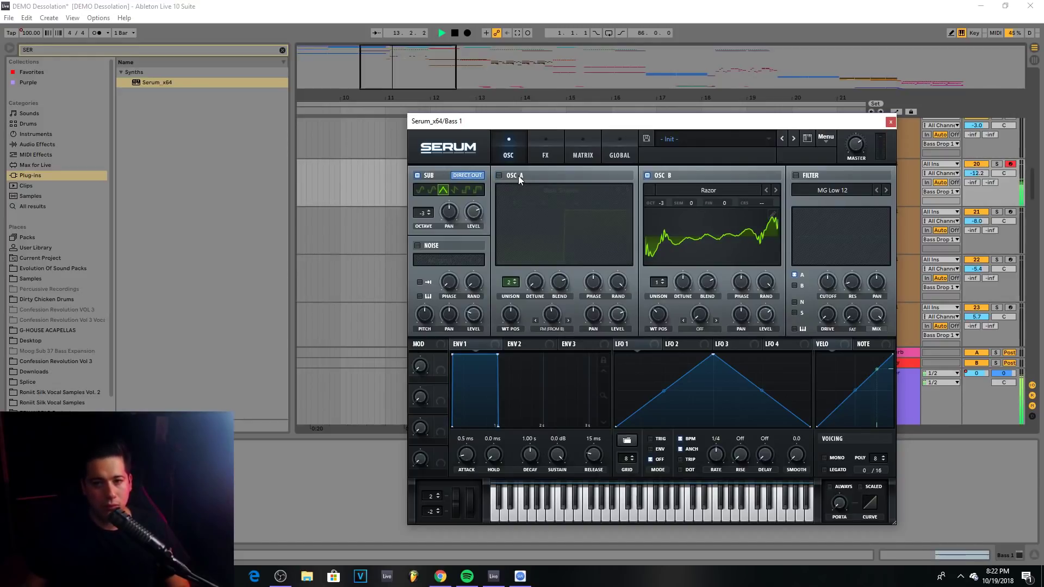
pyautogui.click(518, 175)
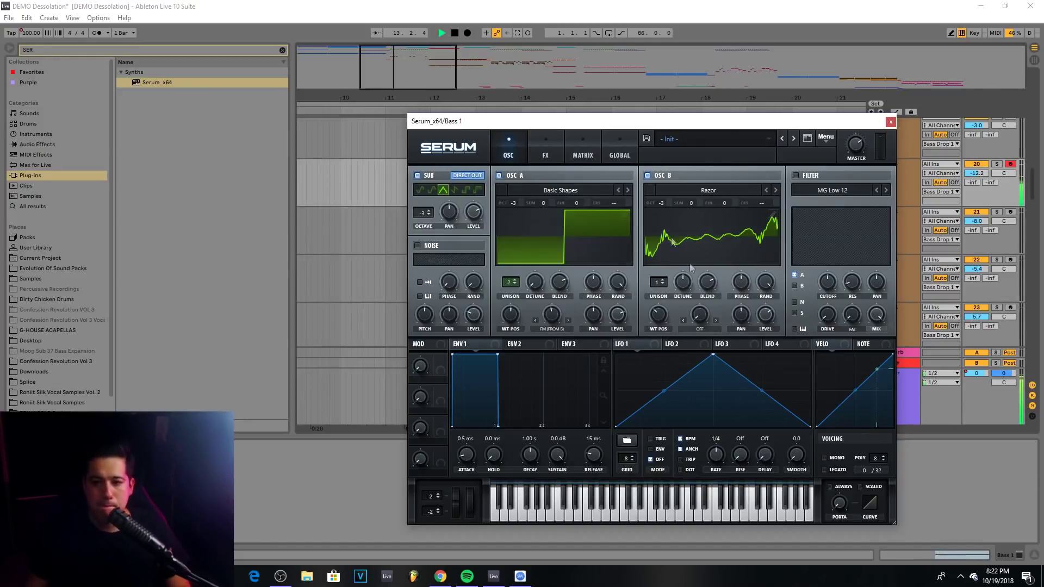
# Search the audio effects for MONO, add Utility's Mono preset to the Bass 1 track, and audition the bass
pyautogui.press('space')
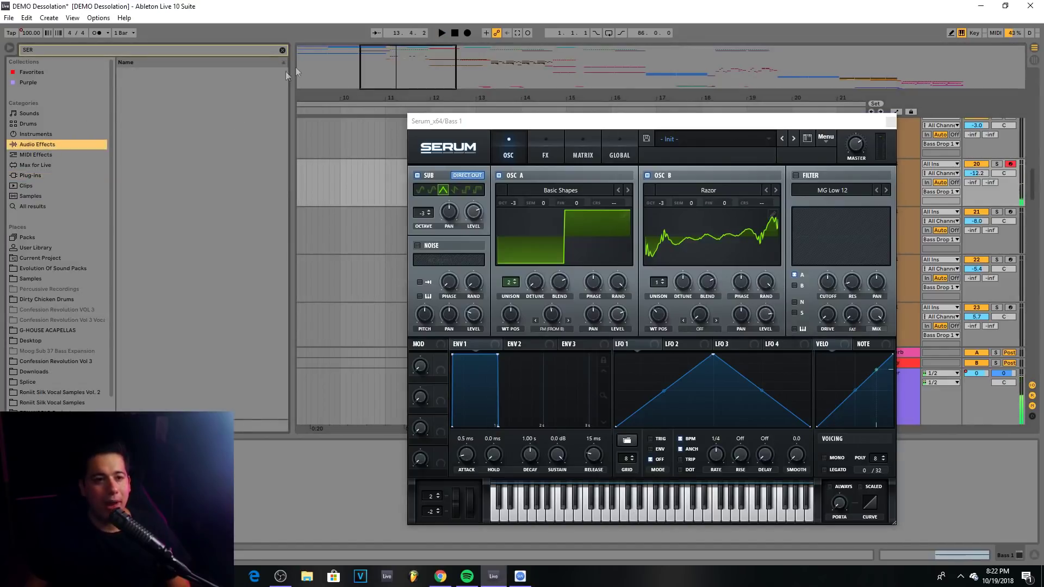
pyautogui.click(282, 50)
pyautogui.write('MONO')
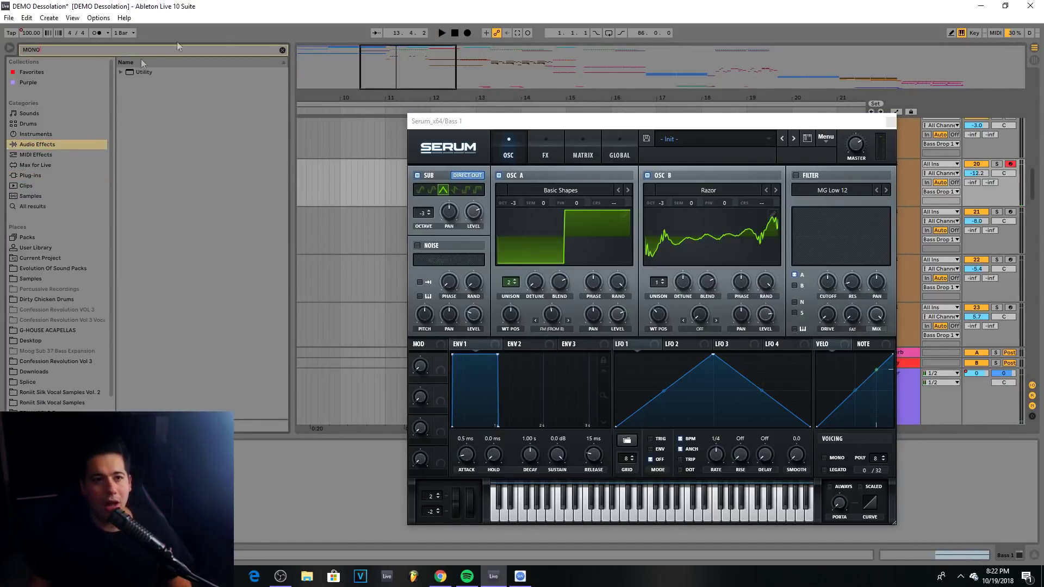
pyautogui.click(120, 73)
pyautogui.click(147, 91)
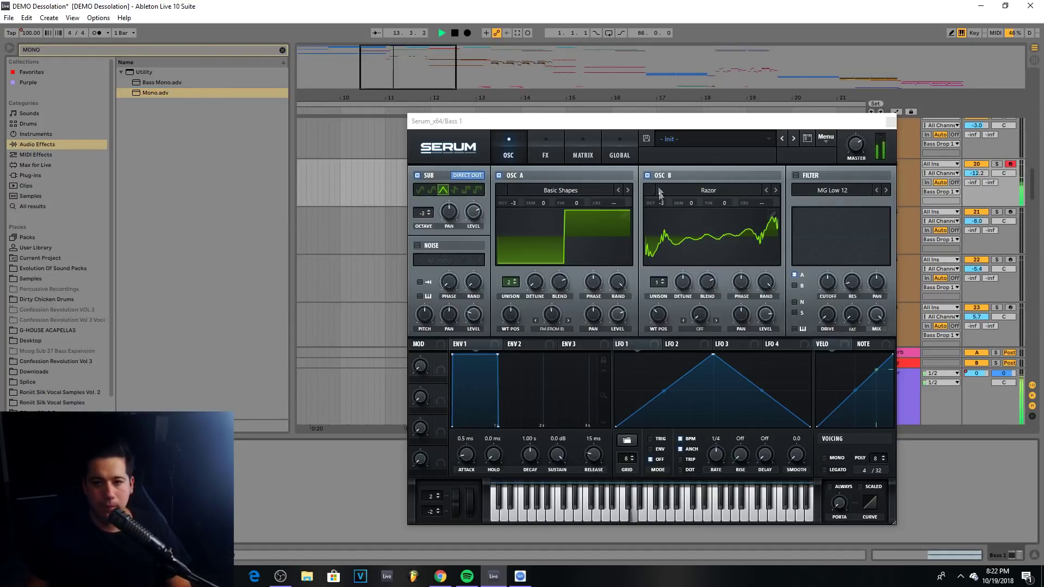
pyautogui.click(756, 303)
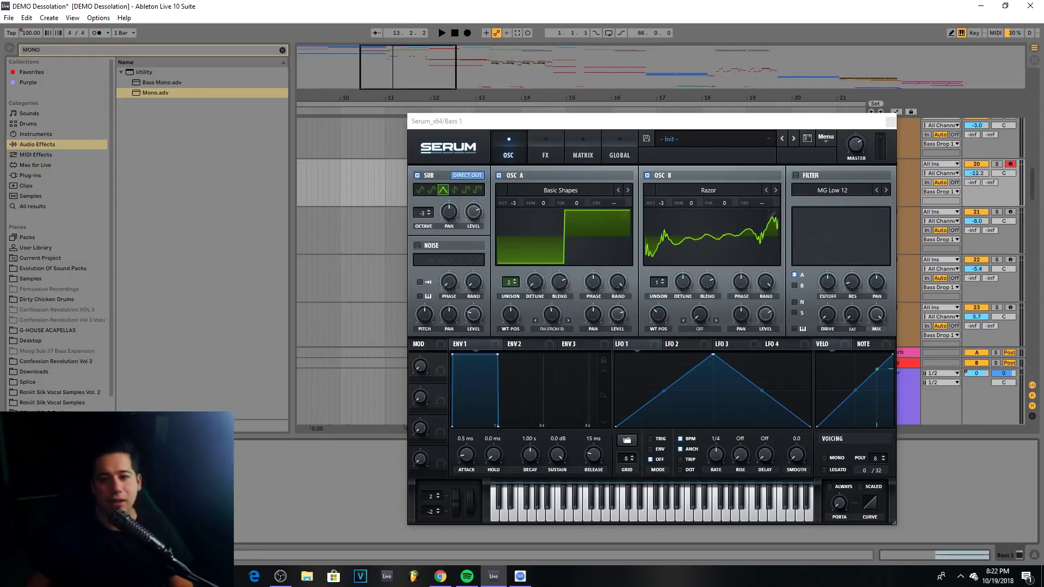
pyautogui.press('space')
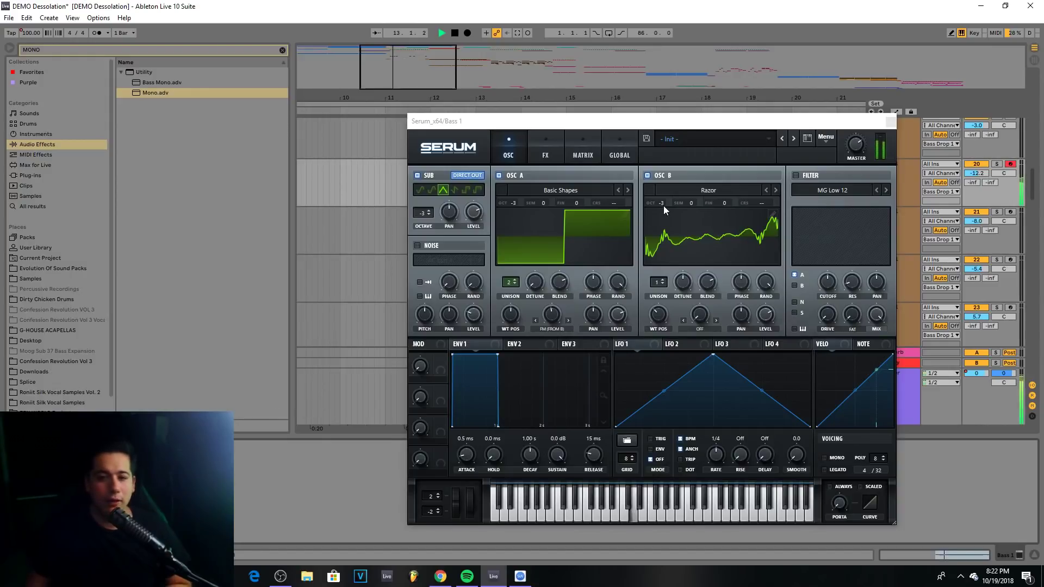
pyautogui.press('space')
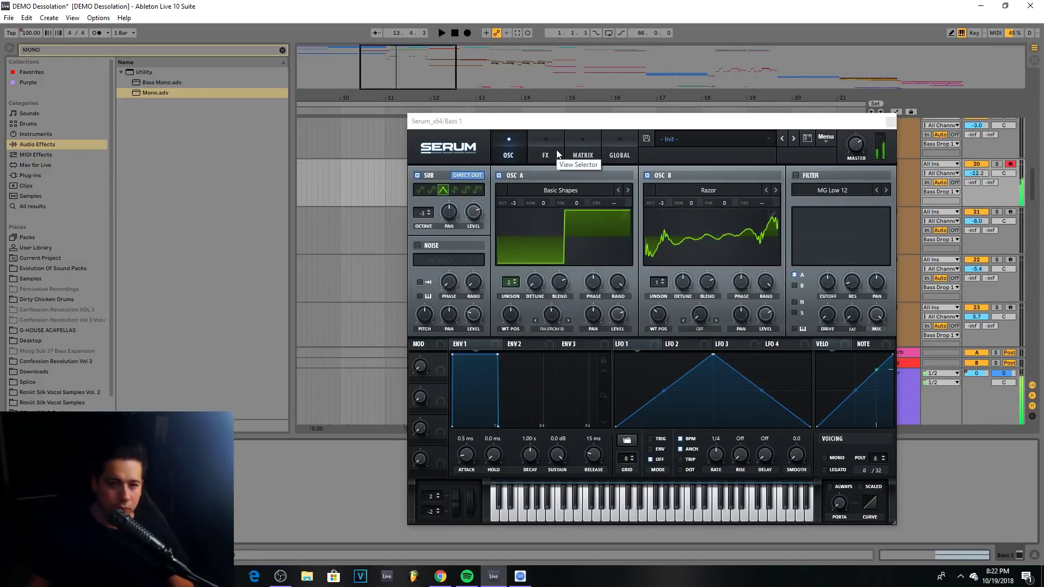
# Enable Serum's Hyper/Dimension effect and return to the oscillator view
pyautogui.click(545, 152)
pyautogui.click(426, 178)
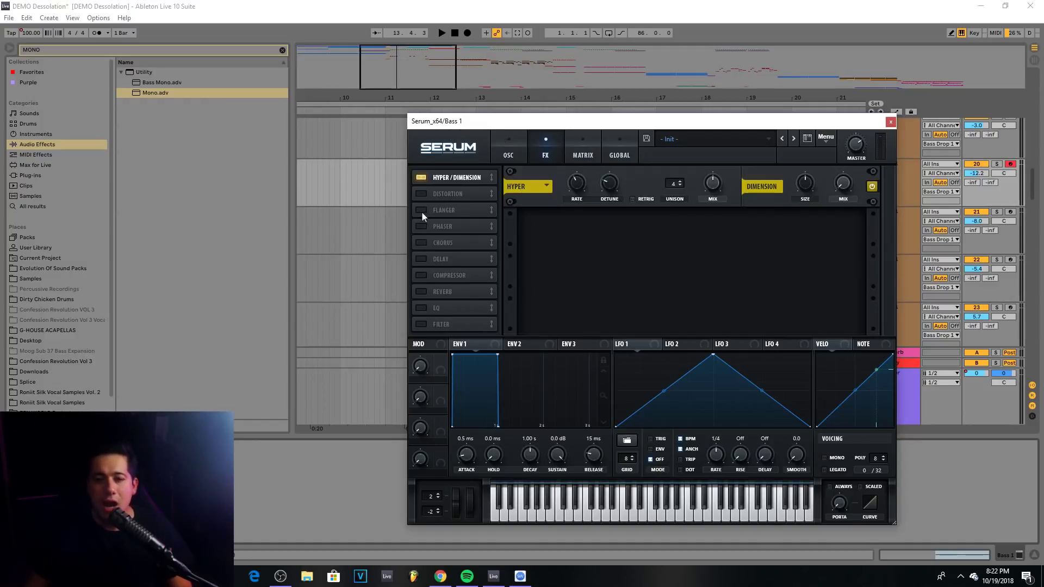
pyautogui.click(524, 156)
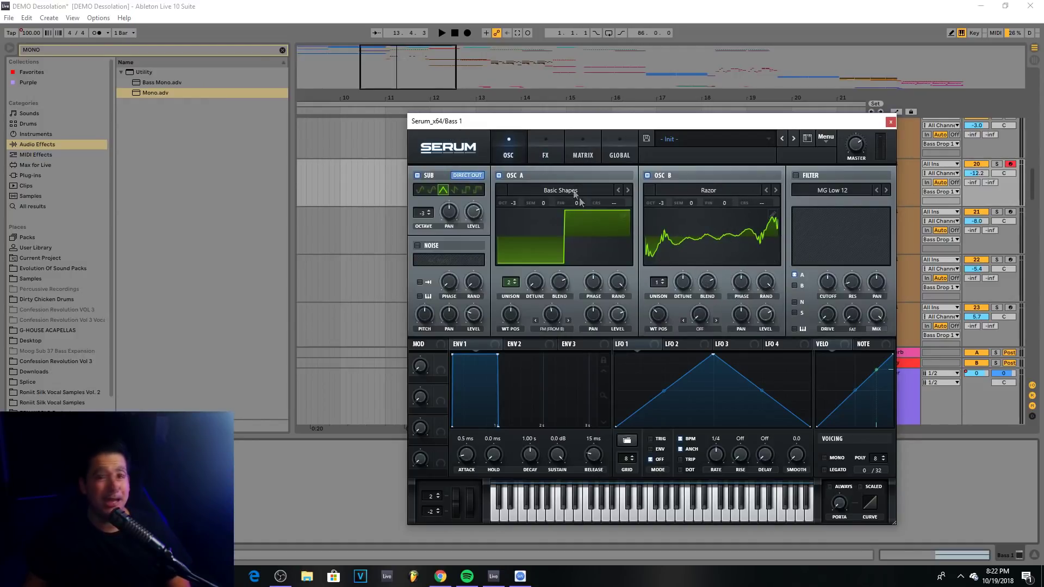
# Enable Distortion, set its type to Diode 2, and adjust the drive to about 73% during playback
pyautogui.click(546, 153)
pyautogui.click(422, 196)
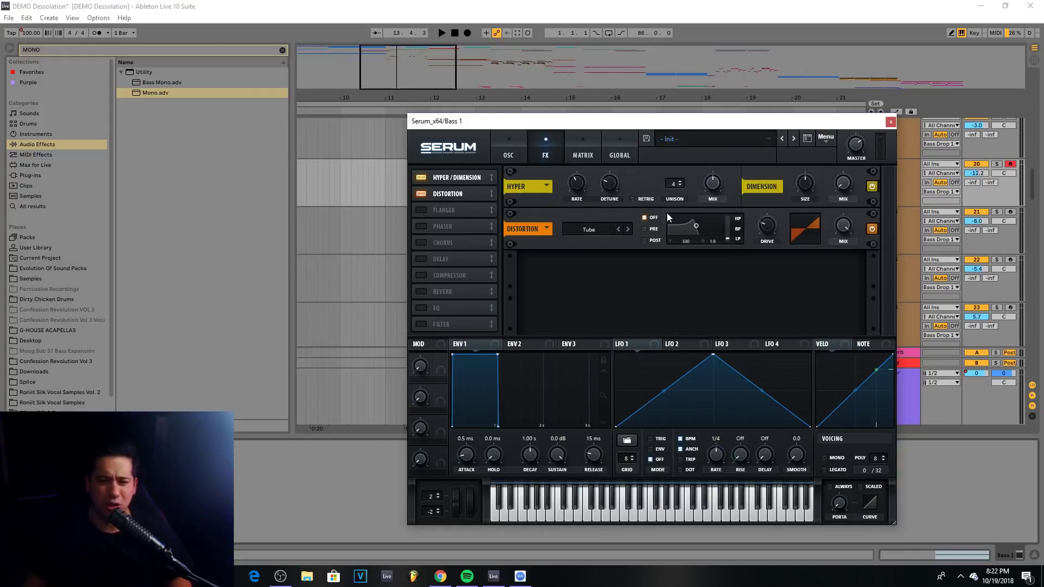
pyautogui.click(604, 231)
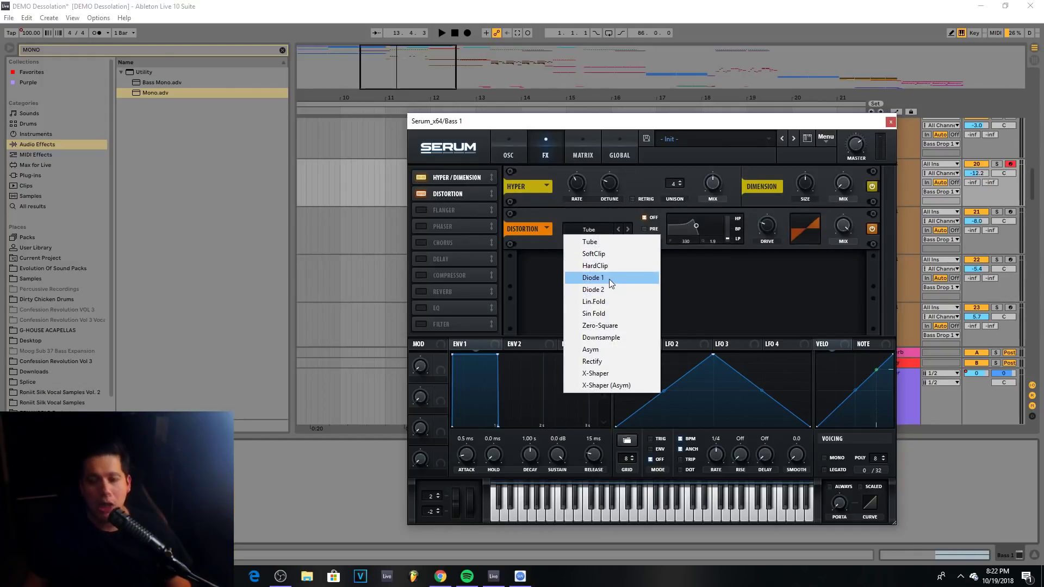
pyautogui.click(609, 289)
pyautogui.press('space')
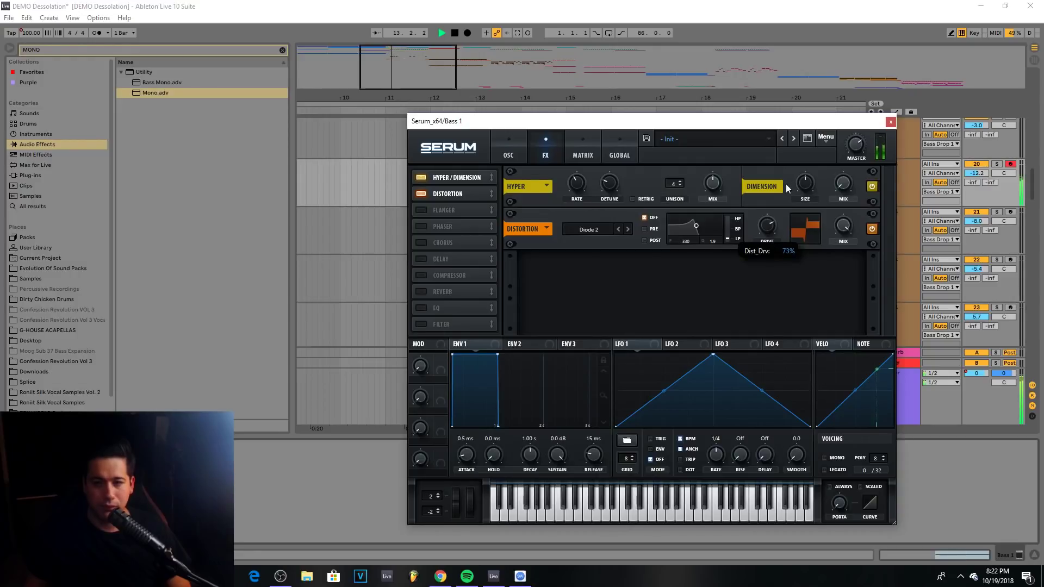
pyautogui.press('space')
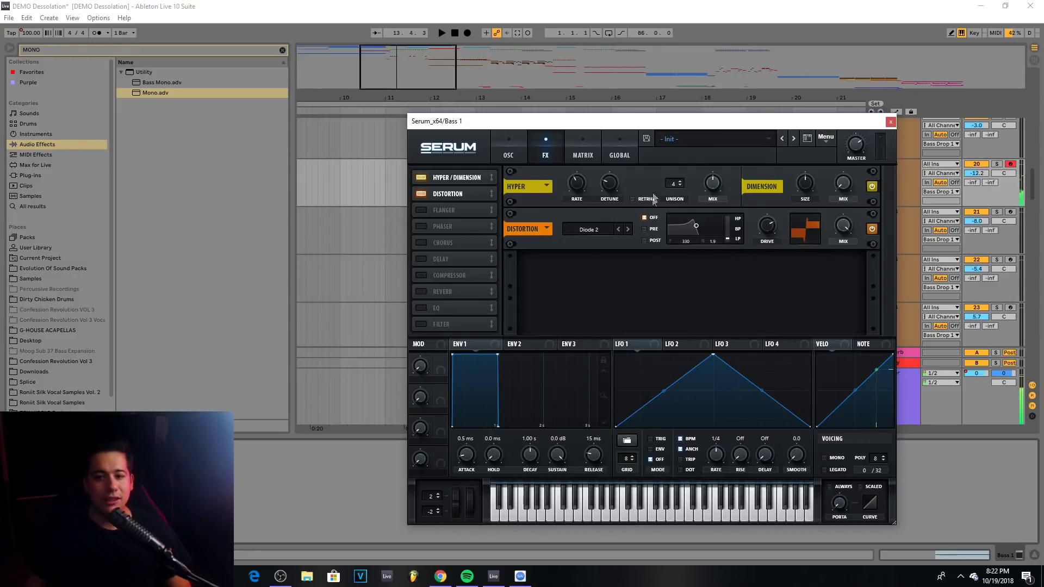
# Compare the playing bass with Distortion switched off and back on
pyautogui.click(423, 192)
pyautogui.press('space')
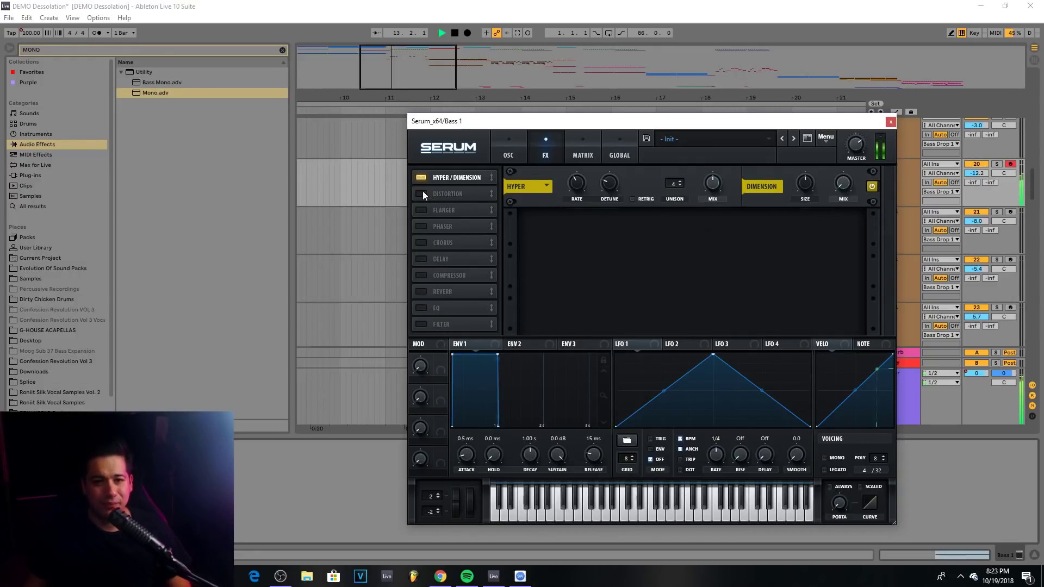
pyautogui.click(422, 190)
pyautogui.press('space')
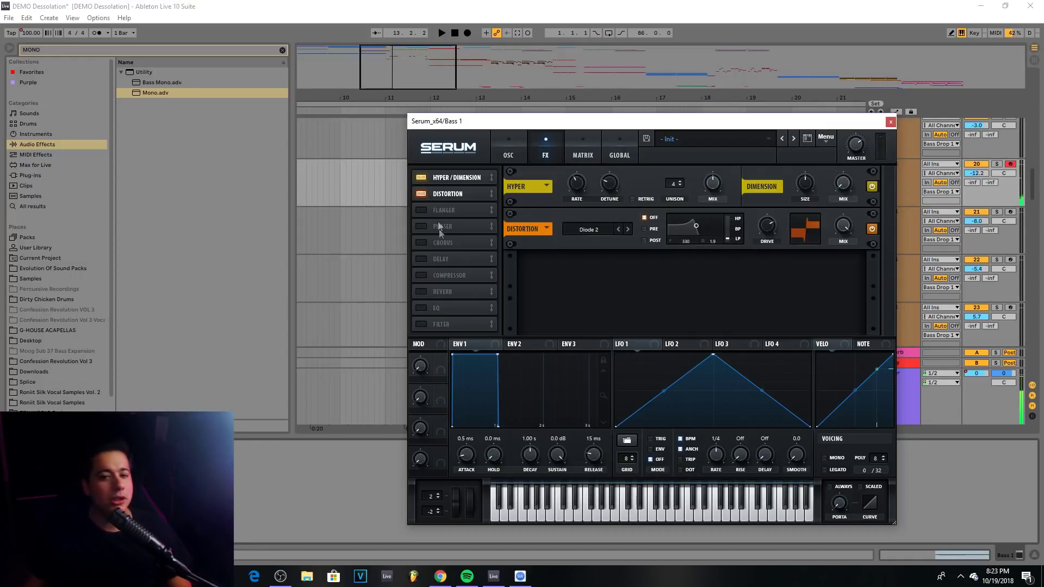
# Try a multiband Compressor with the threshold at about -13.5 dB and the mix lowered to about 37 during playback
pyautogui.click(422, 274)
pyautogui.click(739, 284)
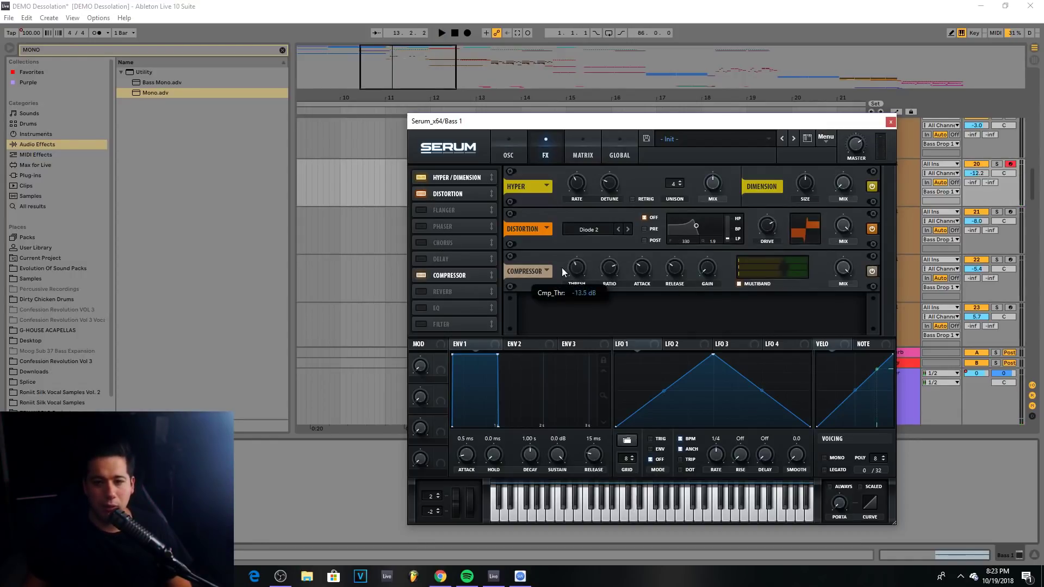
pyautogui.press('space')
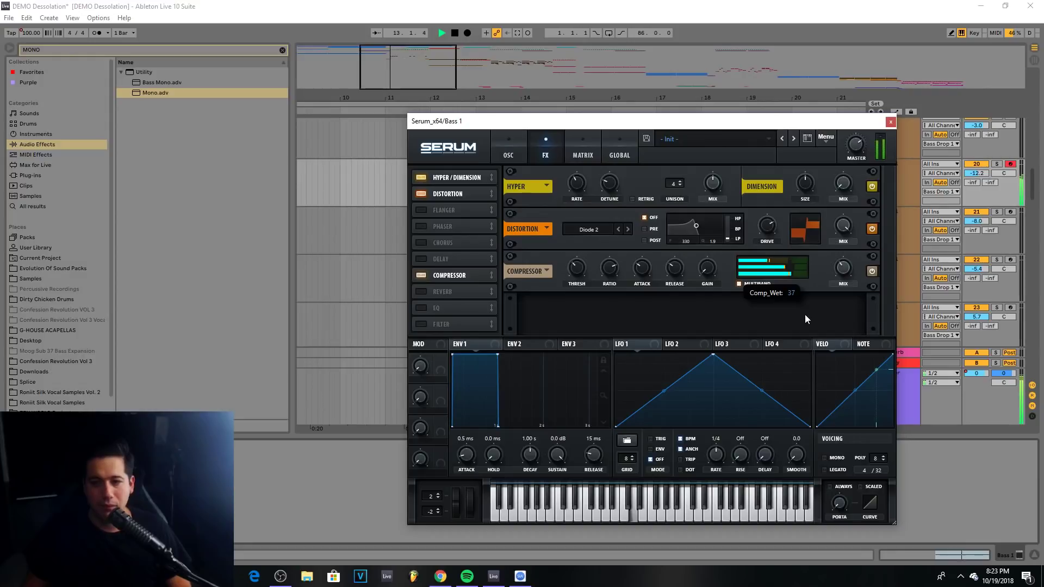
# Compare the bass with the Compressor off and on, try its mix at 0, and leave it switched off
pyautogui.click(422, 275)
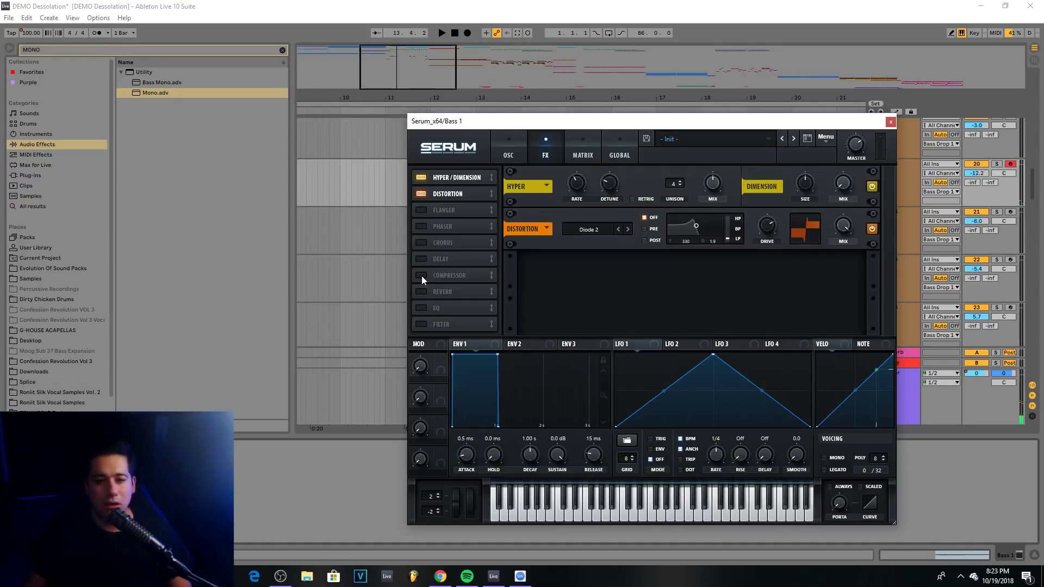
pyautogui.click(421, 275)
pyautogui.press('space')
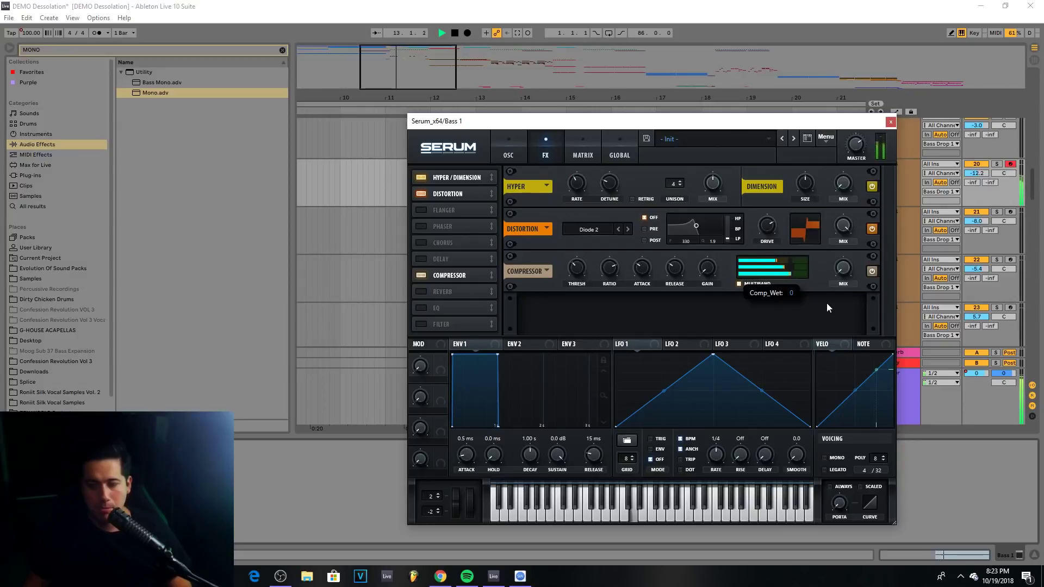
pyautogui.press('space')
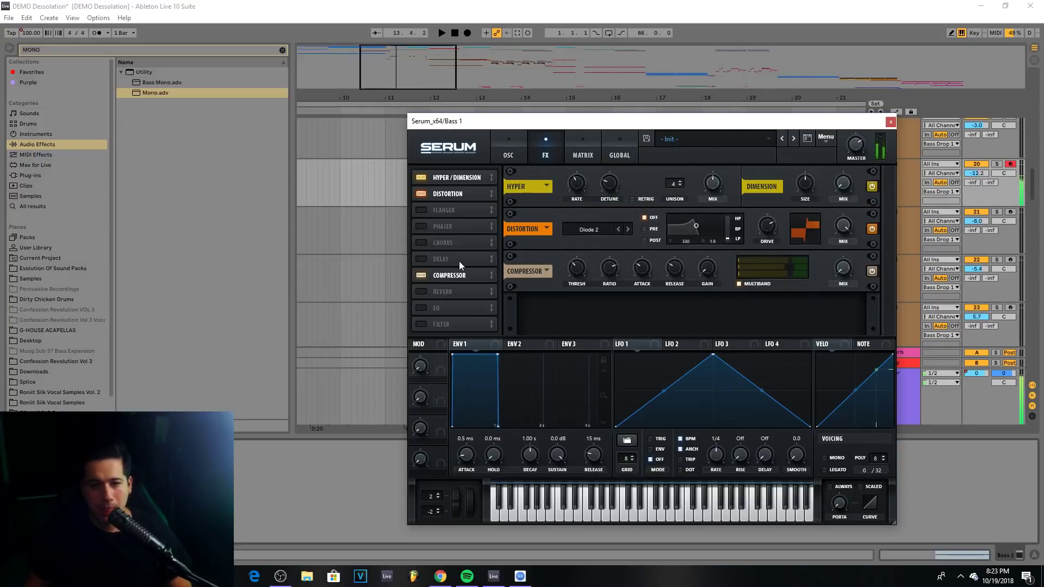
pyautogui.click(422, 275)
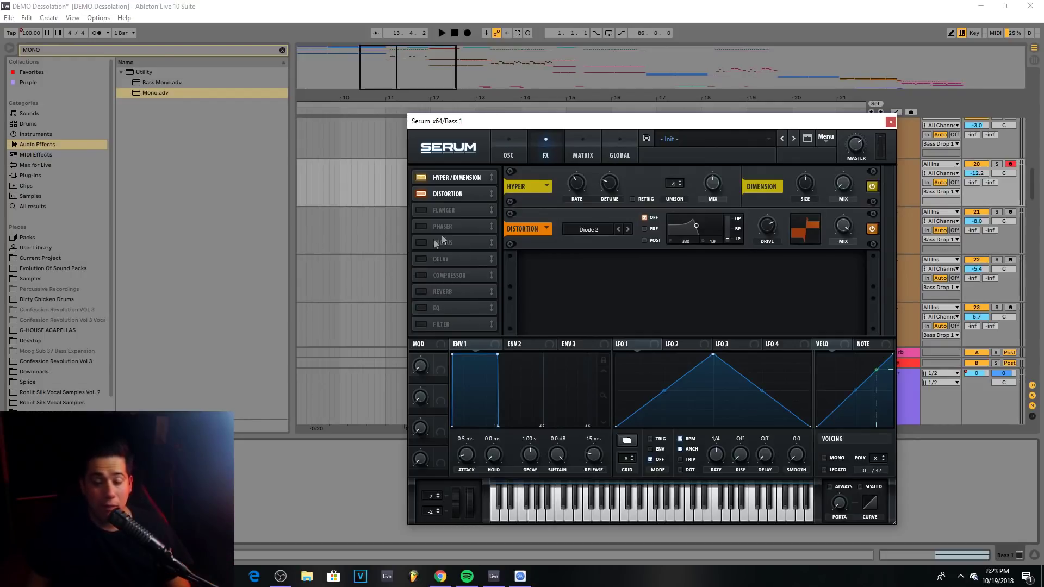
# Try a Phaser placed ahead of Distortion with an adjusted frequency, audition it, and switch it off
pyautogui.click(422, 227)
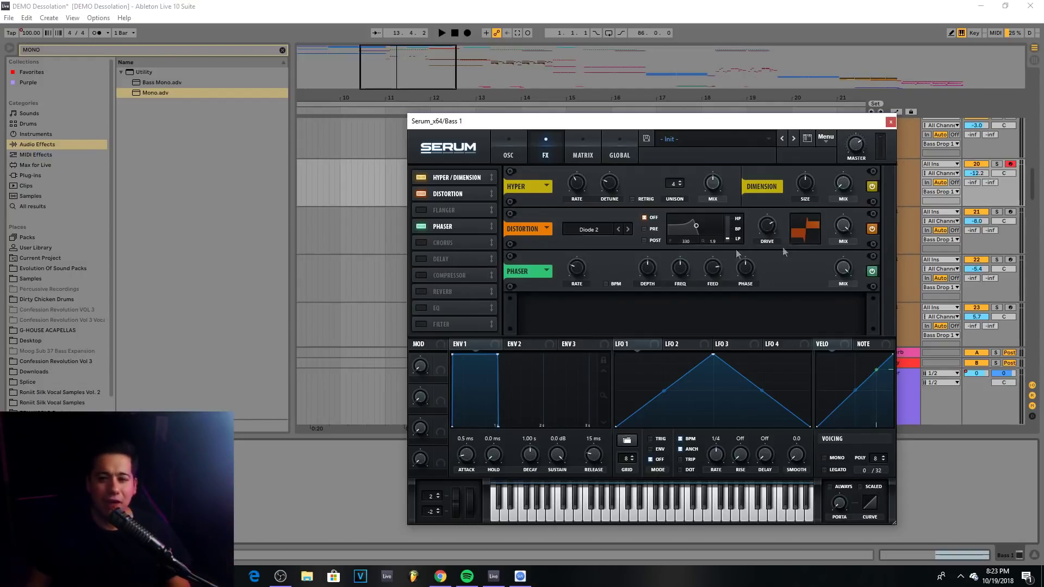
pyautogui.moveTo(444, 230); pyautogui.dragTo(471, 193)
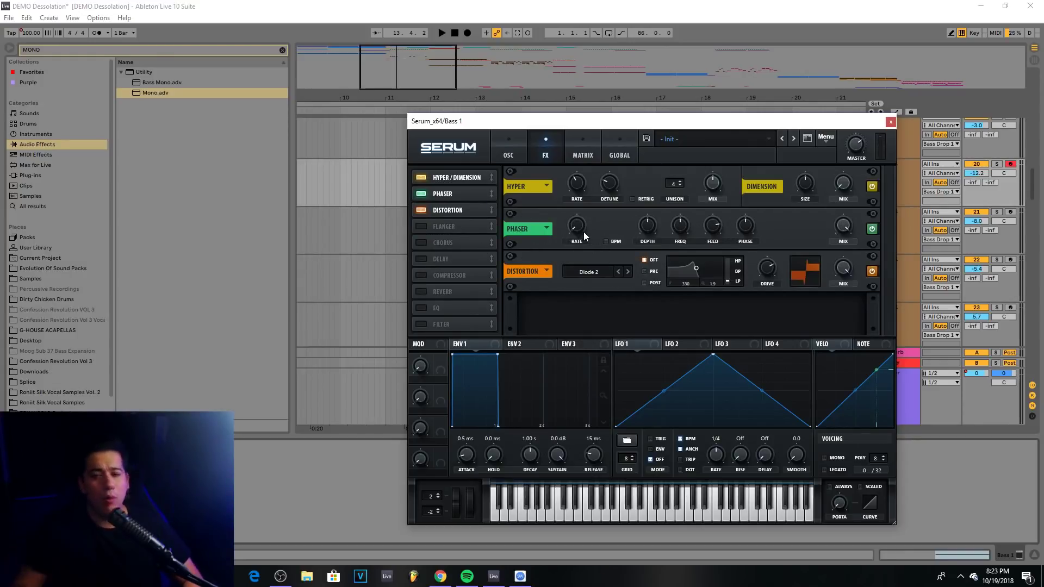
pyautogui.moveTo(674, 222)
pyautogui.moveTo(658, 234)
pyautogui.mouseDown()
pyautogui.moveTo(690, 190)
pyautogui.moveTo(691, 225)
pyautogui.moveTo(668, 233)
pyautogui.mouseUp()
pyautogui.press('space')
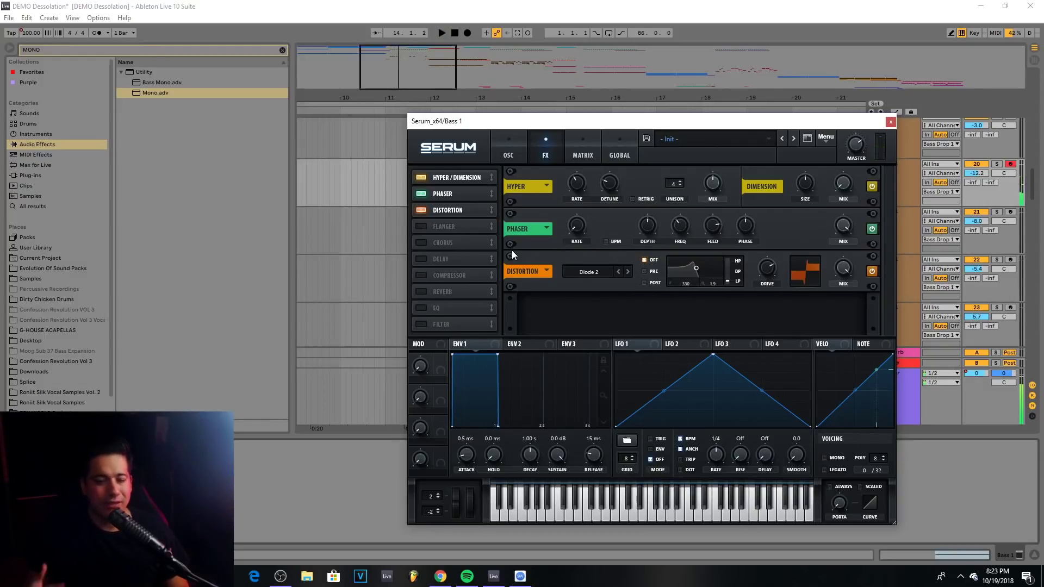
pyautogui.click(420, 194)
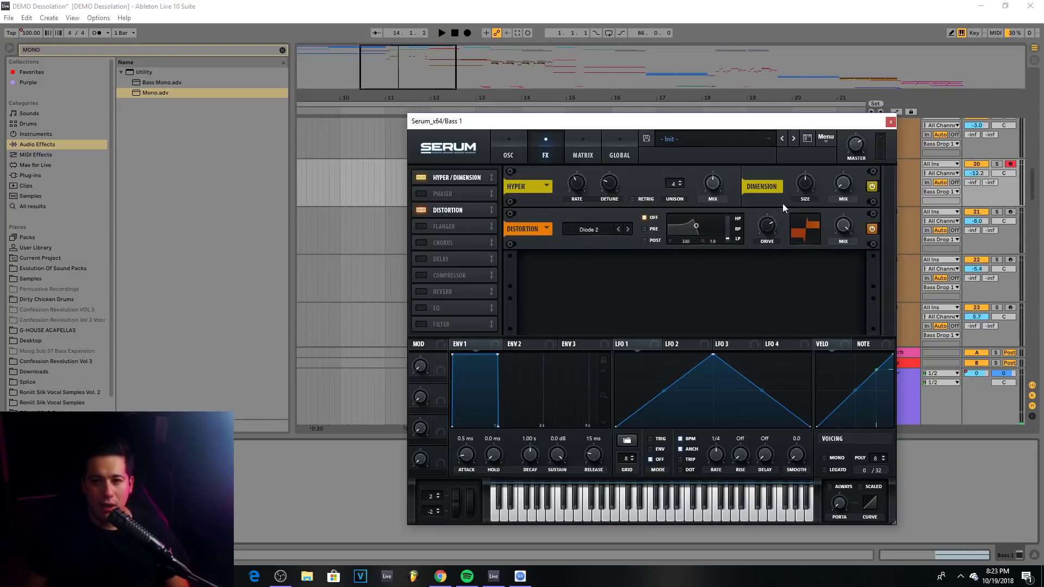
# Audition Hyper with its mix at about 64% and its detune raised, and bring both back down
pyautogui.press('space')
pyautogui.moveTo(712, 188); pyautogui.dragTo(706, 259)
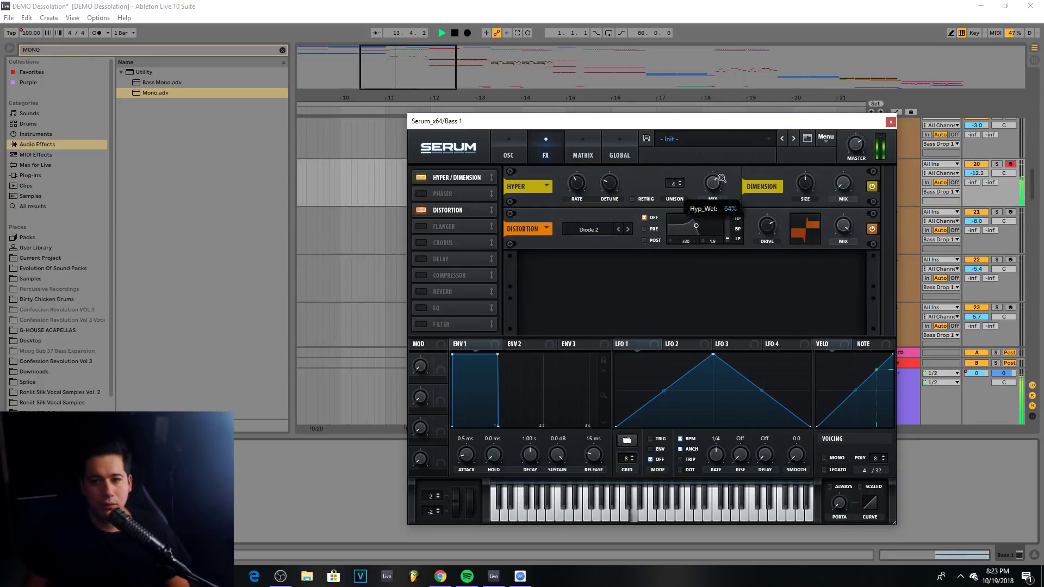
pyautogui.moveTo(609, 183); pyautogui.dragTo(636, 150)
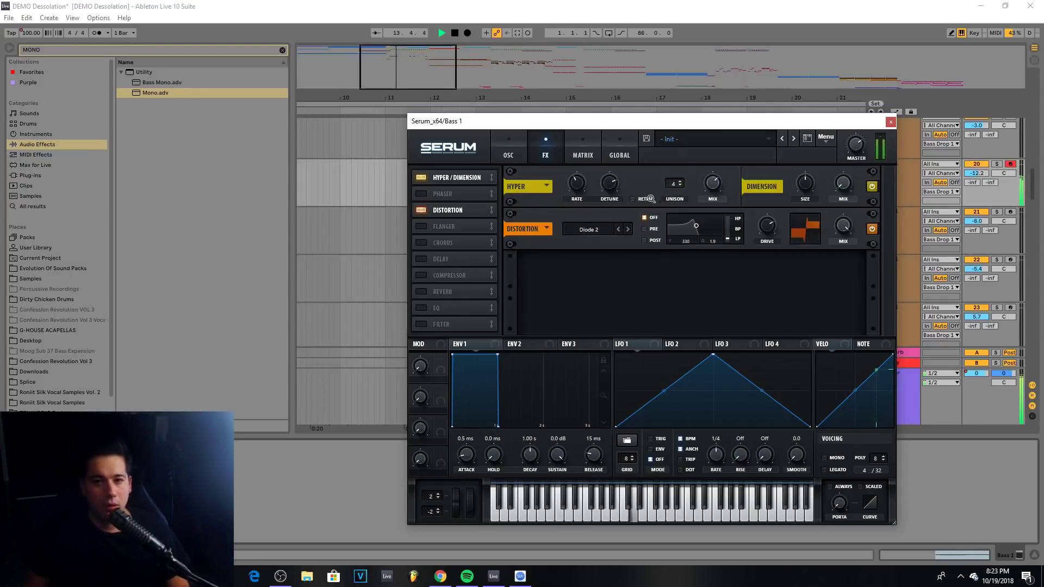
pyautogui.press('space')
pyautogui.moveTo(609, 183); pyautogui.dragTo(595, 221)
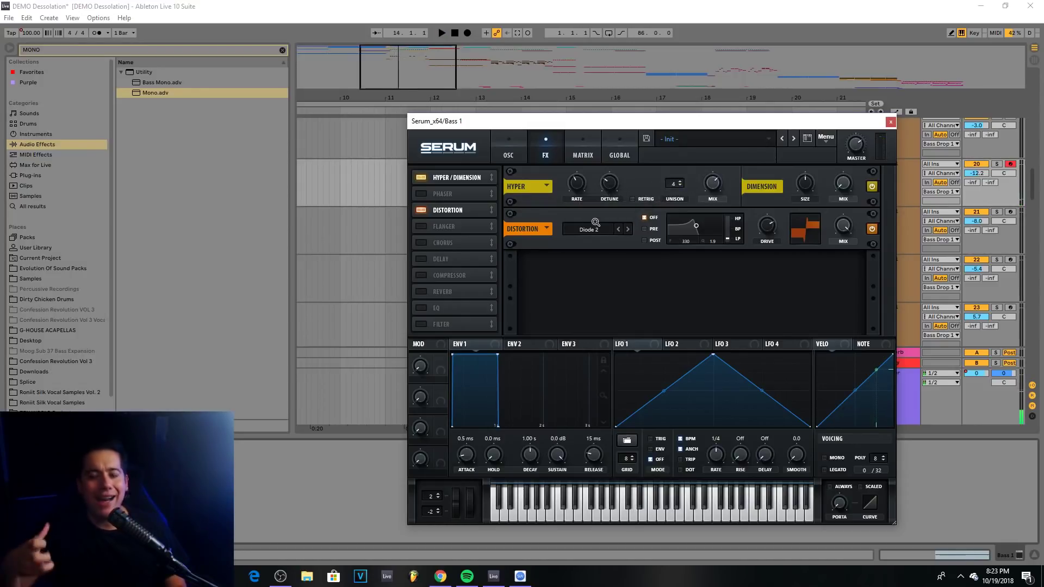
pyautogui.moveTo(703, 197); pyautogui.dragTo(706, 210)
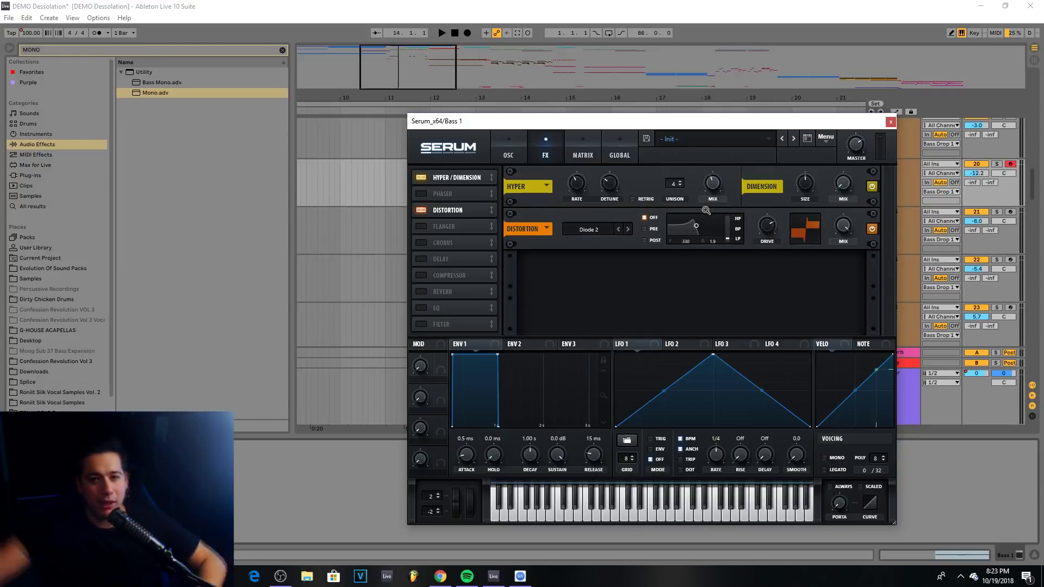
# Assign LFO 1 to OSC B's wavetable position in ENV mode, trying an earlier peak before moving it back near the middle
pyautogui.click(509, 154)
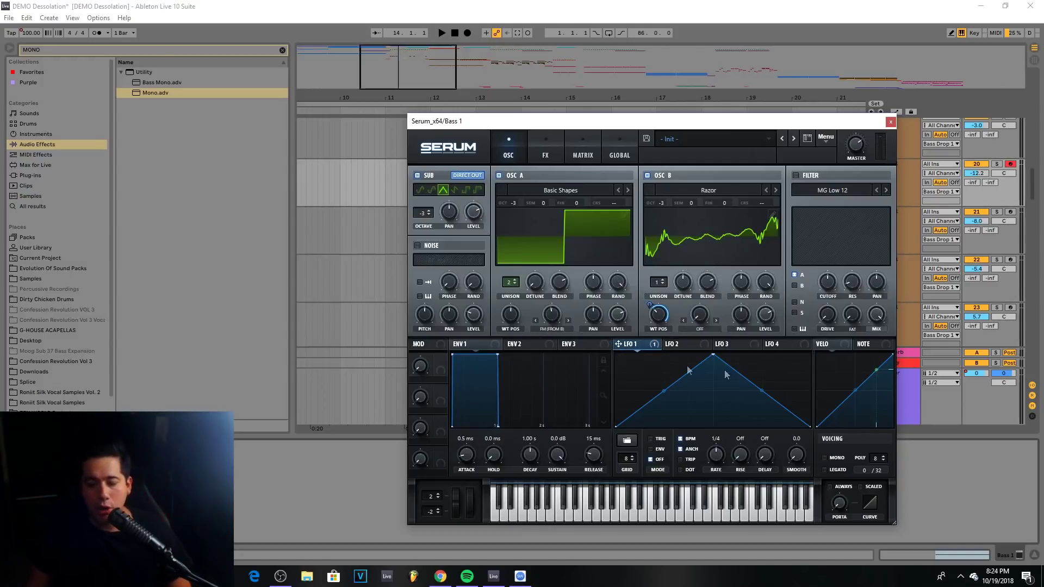
pyautogui.moveTo(713, 355); pyautogui.dragTo(653, 355)
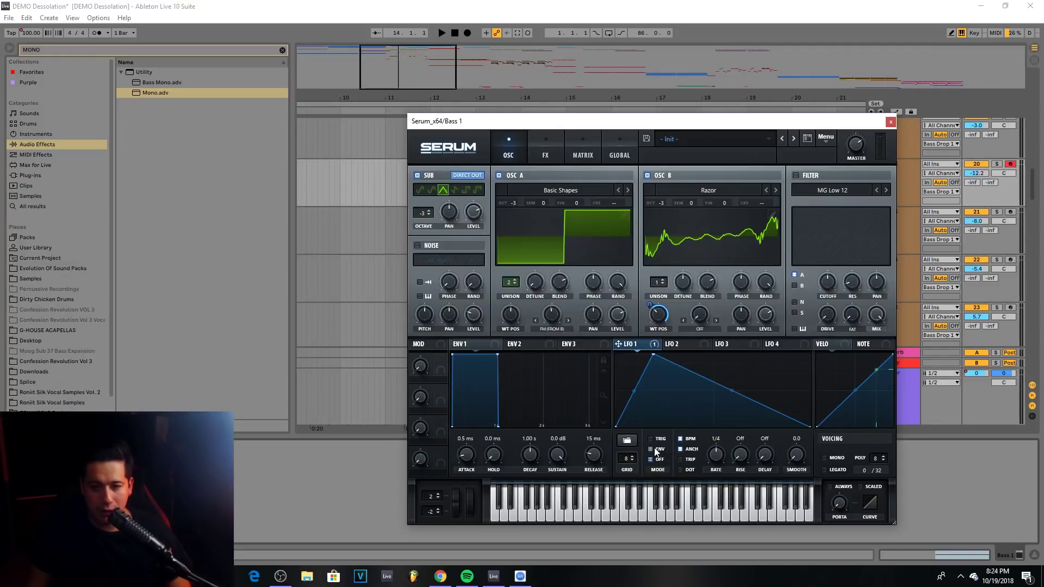
pyautogui.press('space')
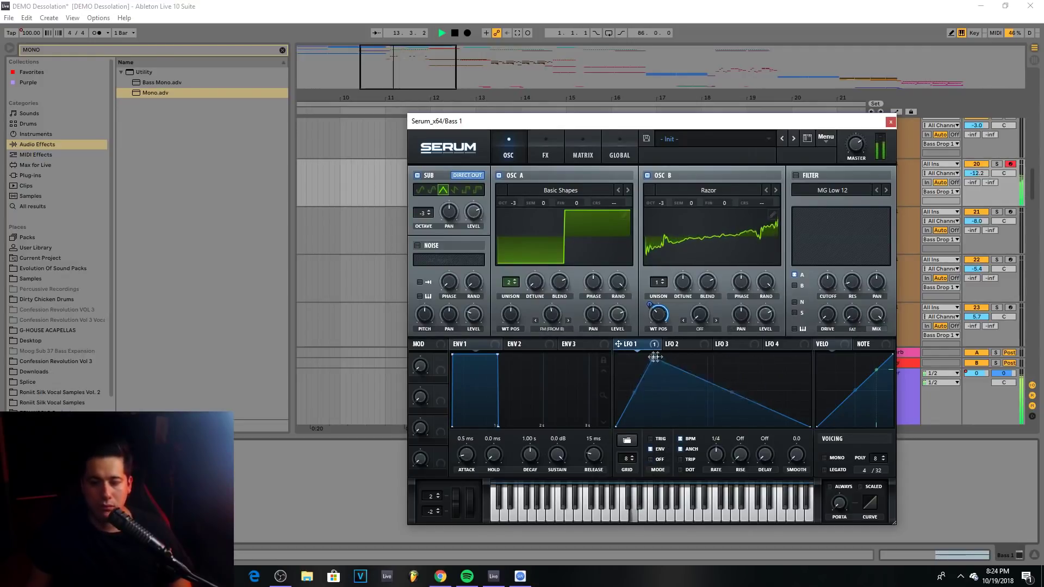
pyautogui.moveTo(653, 355); pyautogui.dragTo(710, 357)
pyautogui.press('space')
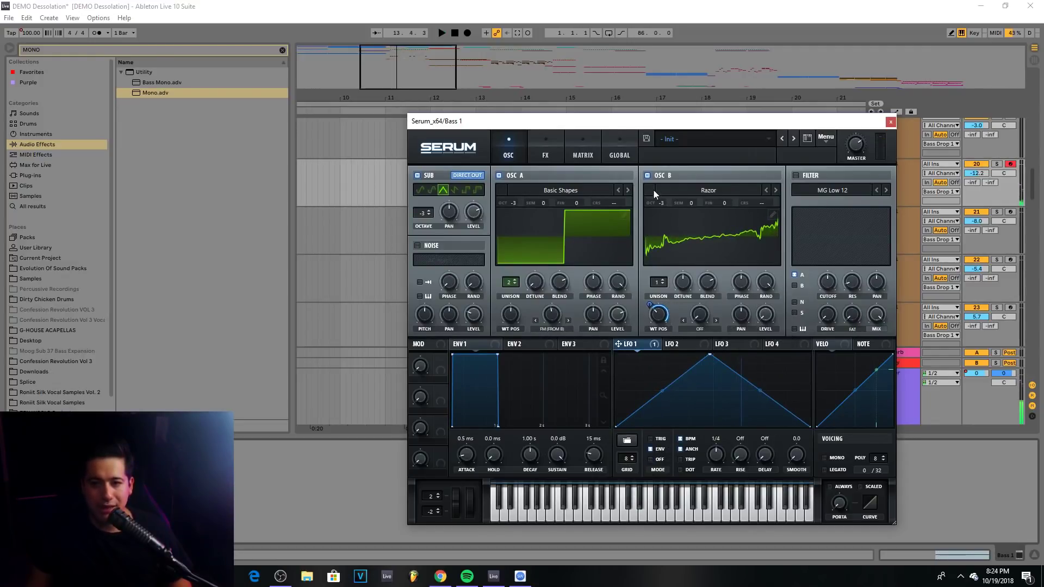
# Set OSC B's octave to -2, audition the bass, and assign LFO 1 to OSC A's FM (From B) amount
pyautogui.press('space')
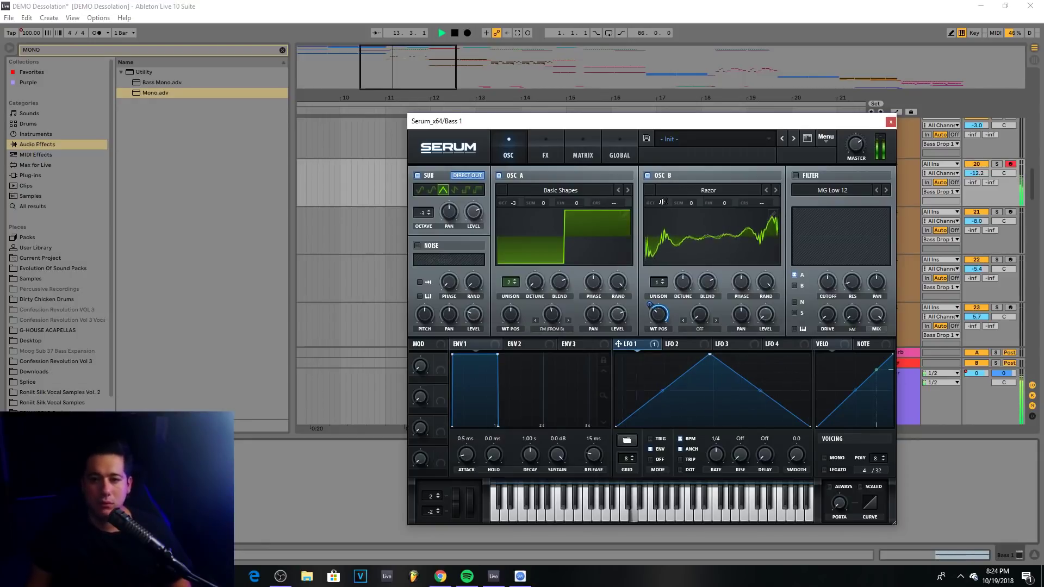
pyautogui.press('space')
pyautogui.moveTo(663, 202); pyautogui.dragTo(658, 219)
pyautogui.press('space')
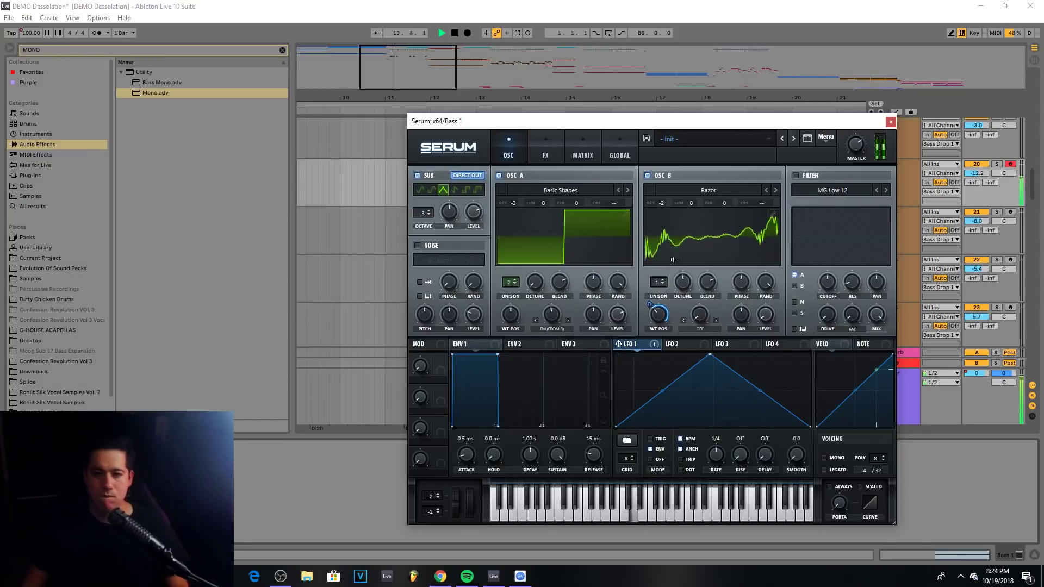
pyautogui.press('space')
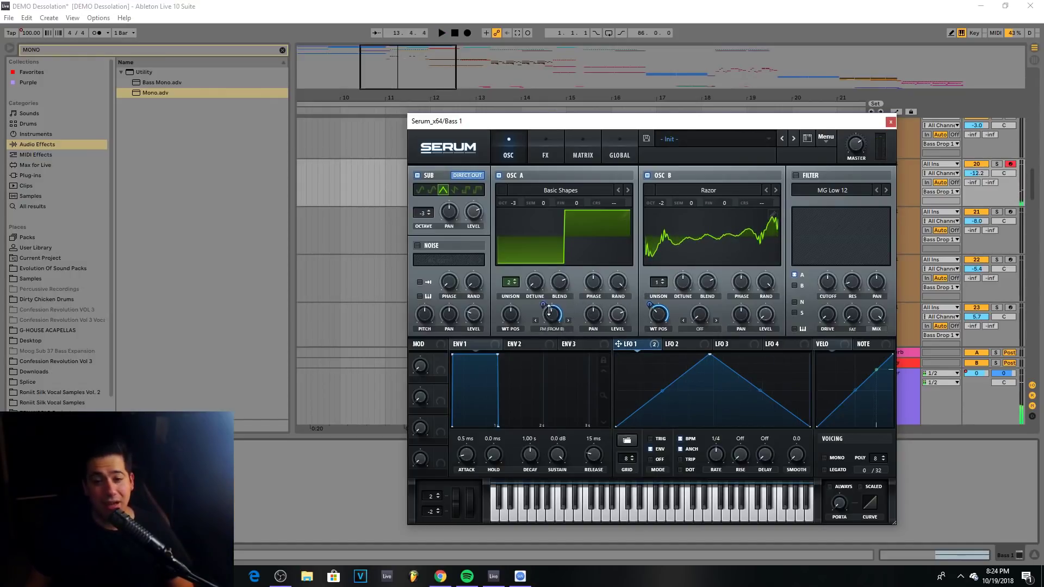
# Audition the bass and move LFO 1's peak close to the start of its shape
pyautogui.moveTo(533, 314)
pyautogui.press('space')
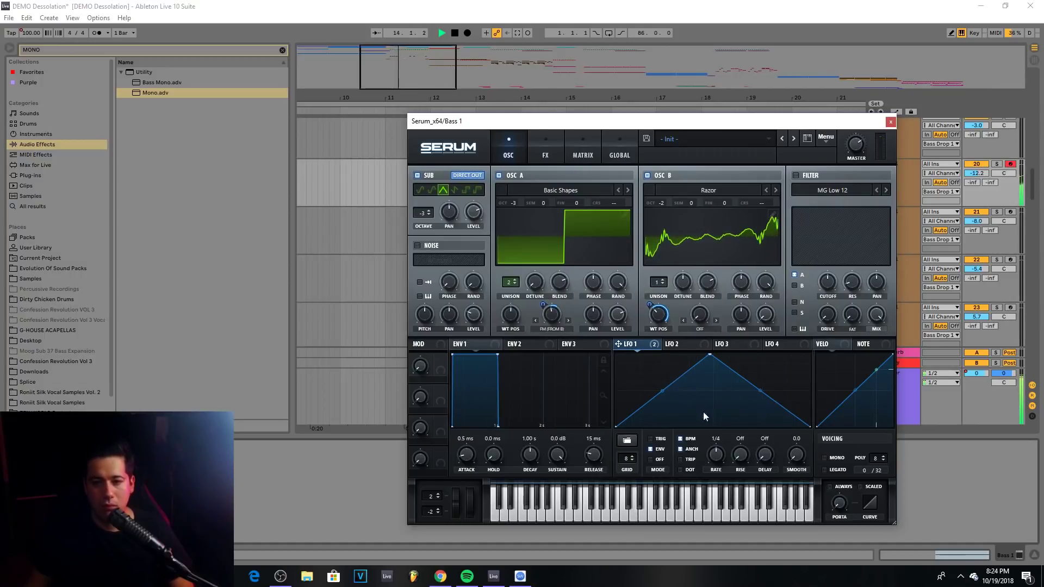
pyautogui.doubleClick(711, 356)
pyautogui.moveTo(641, 360); pyautogui.dragTo(631, 354)
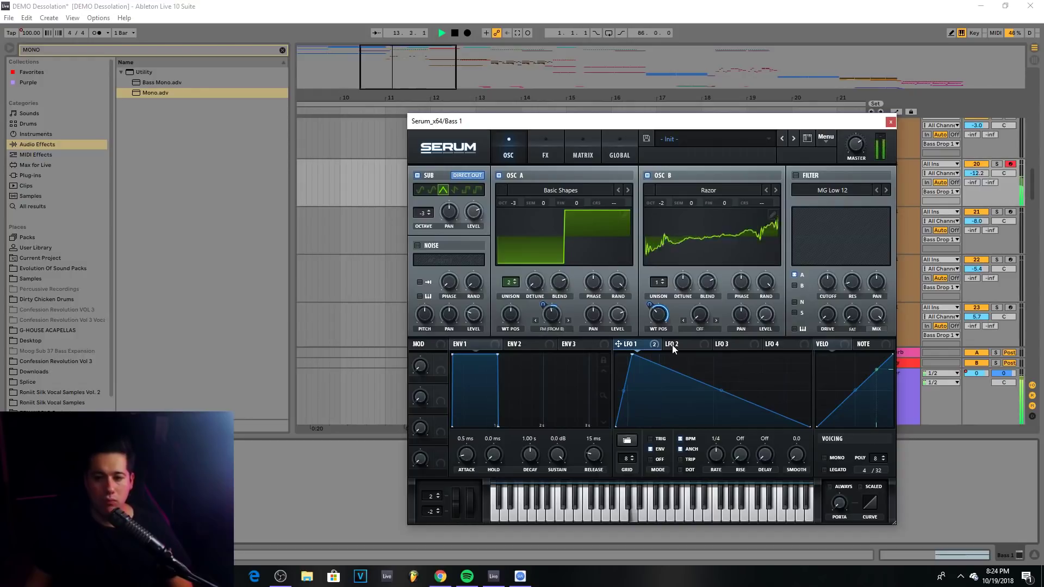
pyautogui.press('space')
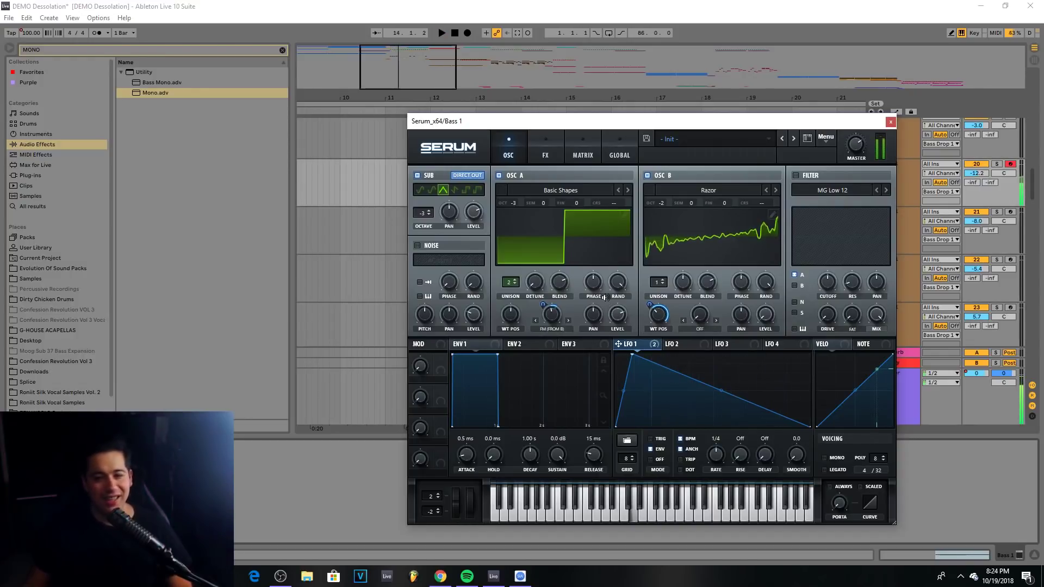
# Remove all modulation from OSC A's FM (From B) amount and OSC B's wavetable position
pyautogui.rightClick(551, 314)
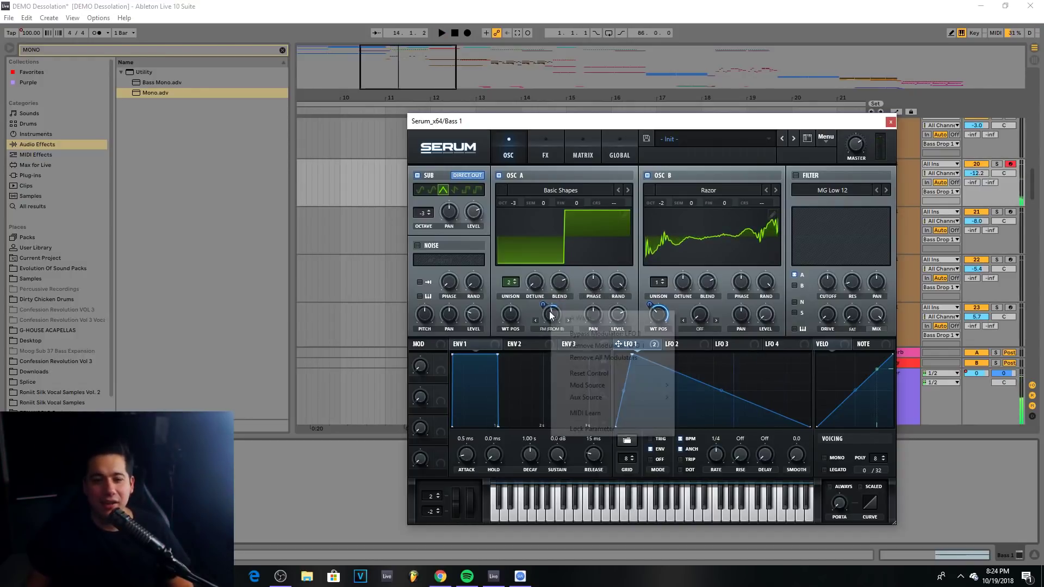
pyautogui.click(603, 358)
pyautogui.rightClick(658, 315)
pyautogui.click(701, 357)
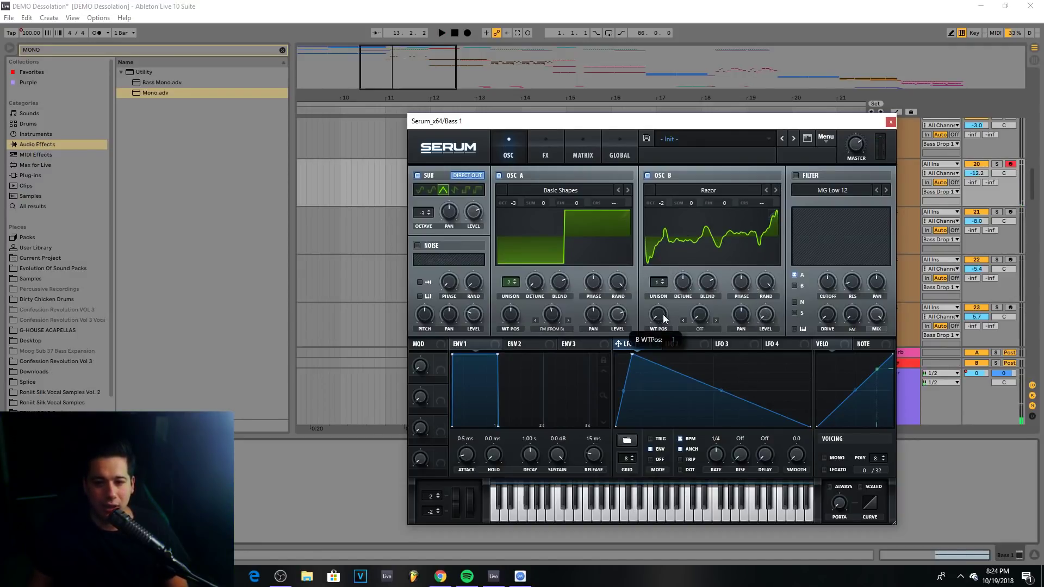
# Adjust OSC B's level and OSC A's FM amount, the latter to about 49%, while auditioning the bass, and close Serum
pyautogui.click(550, 159)
pyautogui.click(508, 155)
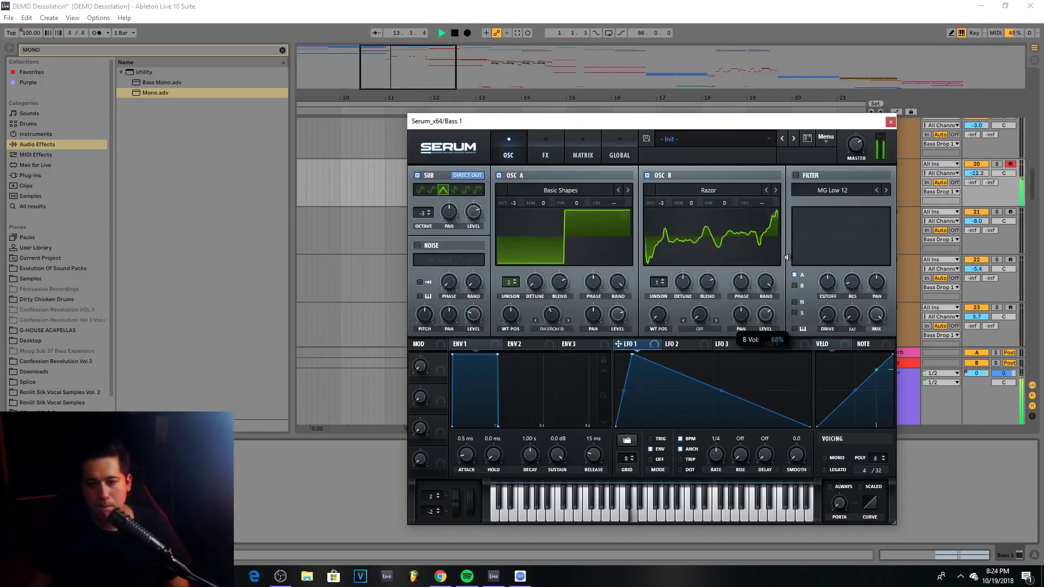
pyautogui.moveTo(671, 240); pyautogui.dragTo(674, 253)
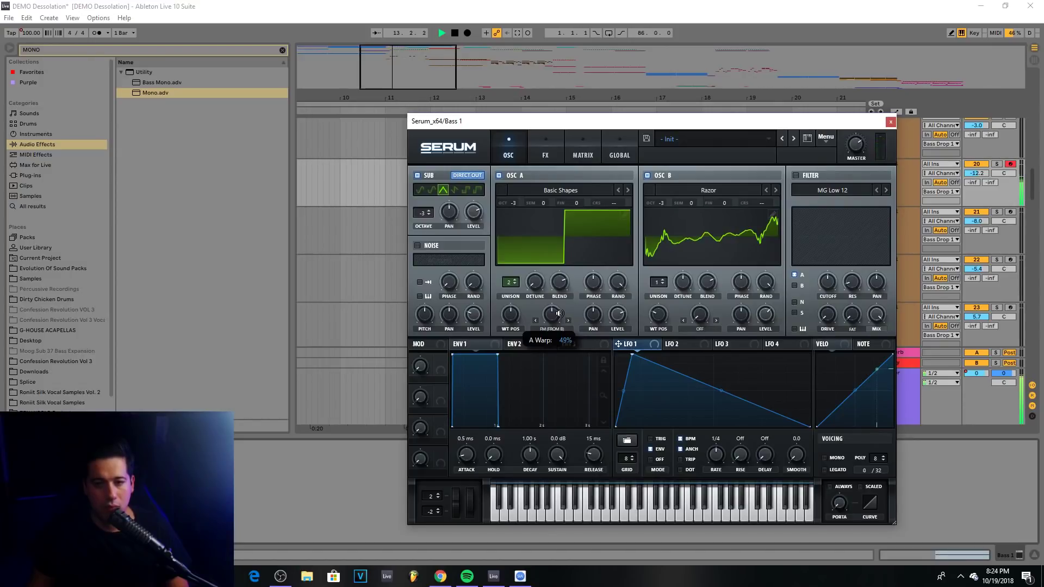
pyautogui.click(891, 121)
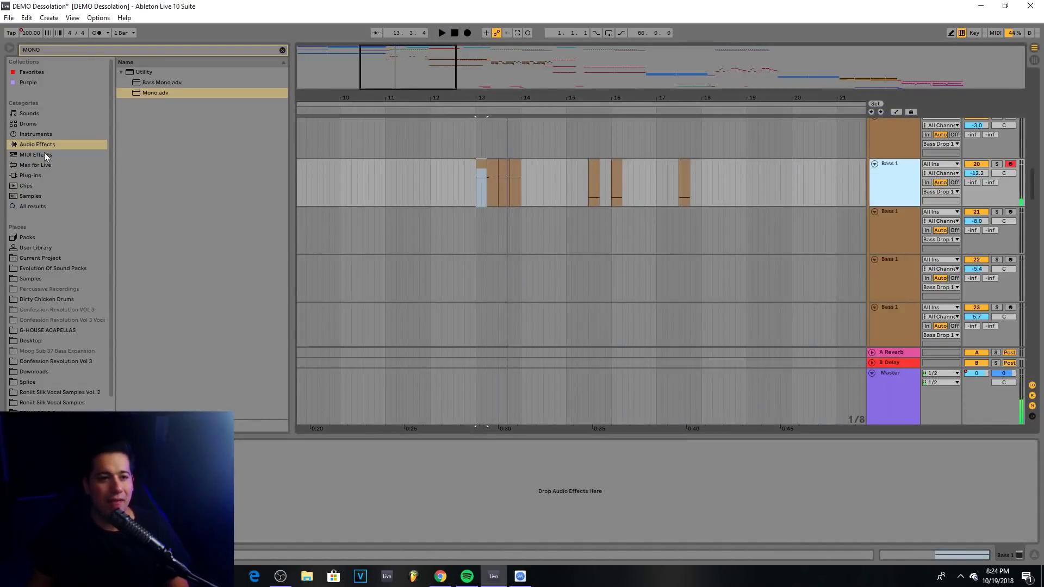
# Add the OTT preset of Multiband Dynamics to the Bass 1 track and duplicate it twice for three in a row
pyautogui.click(282, 50)
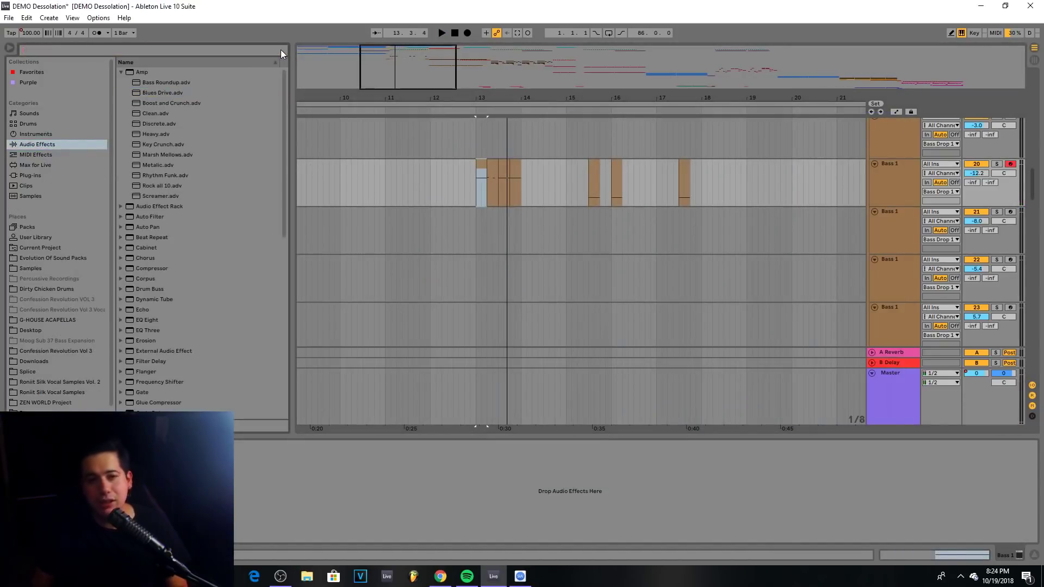
pyautogui.write('OTT')
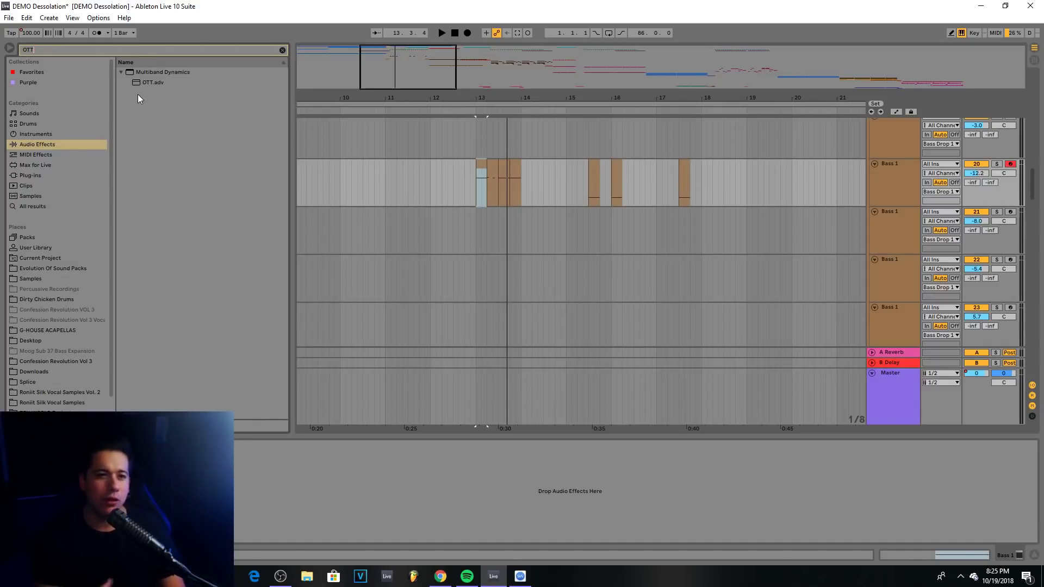
pyautogui.moveTo(153, 82); pyautogui.dragTo(171, 282)
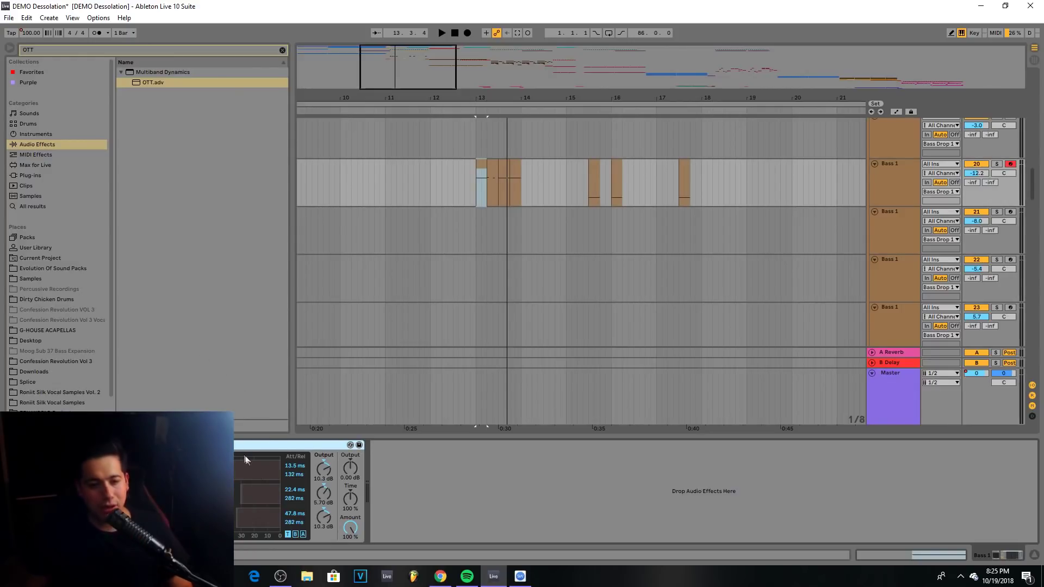
pyautogui.hotkey('ctrl', 'd')
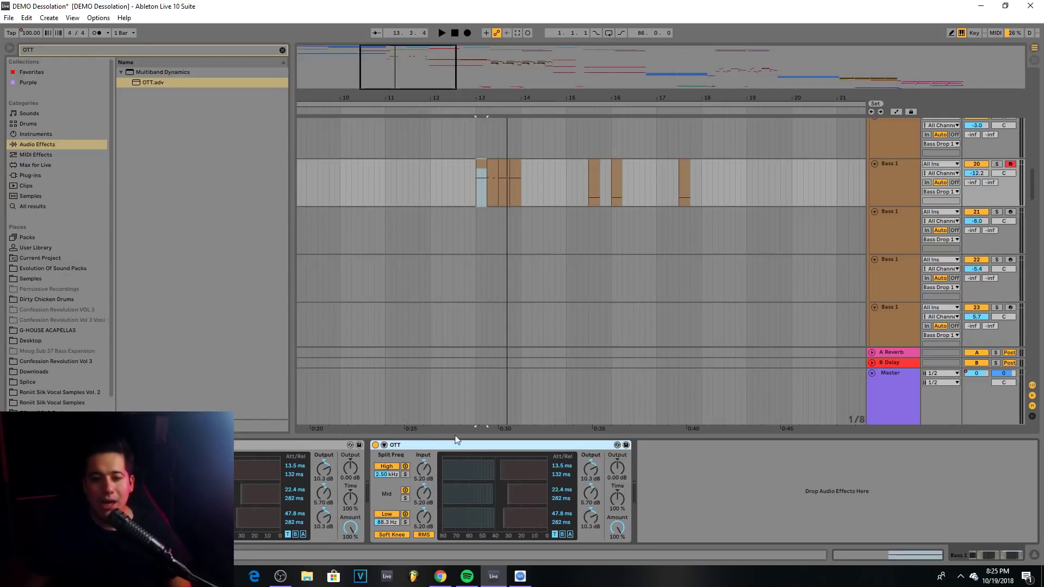
pyautogui.hotkey('ctrl', 'd')
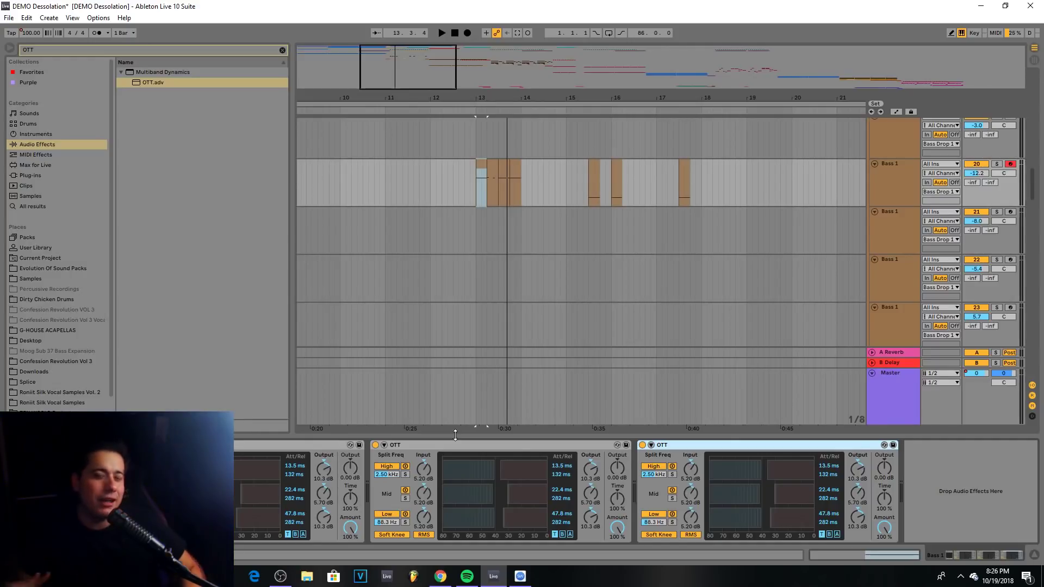
# Set the three OTT amounts to 12%, 15% and 22%, and audition the bass with the second and third briefly bypassed
pyautogui.moveTo(350, 527); pyautogui.dragTo(350, 544)
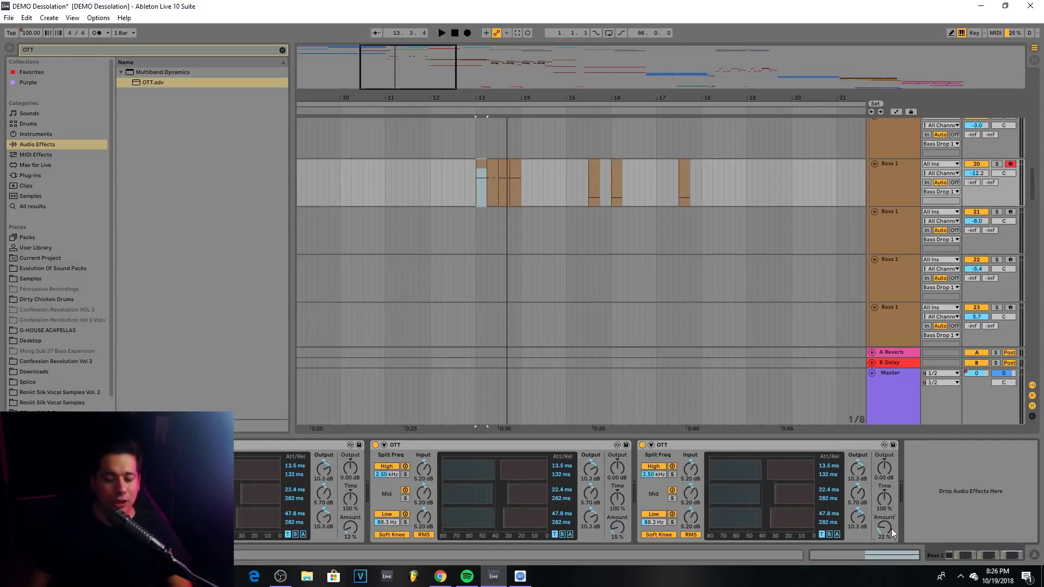
pyautogui.press('space')
pyautogui.press('space')
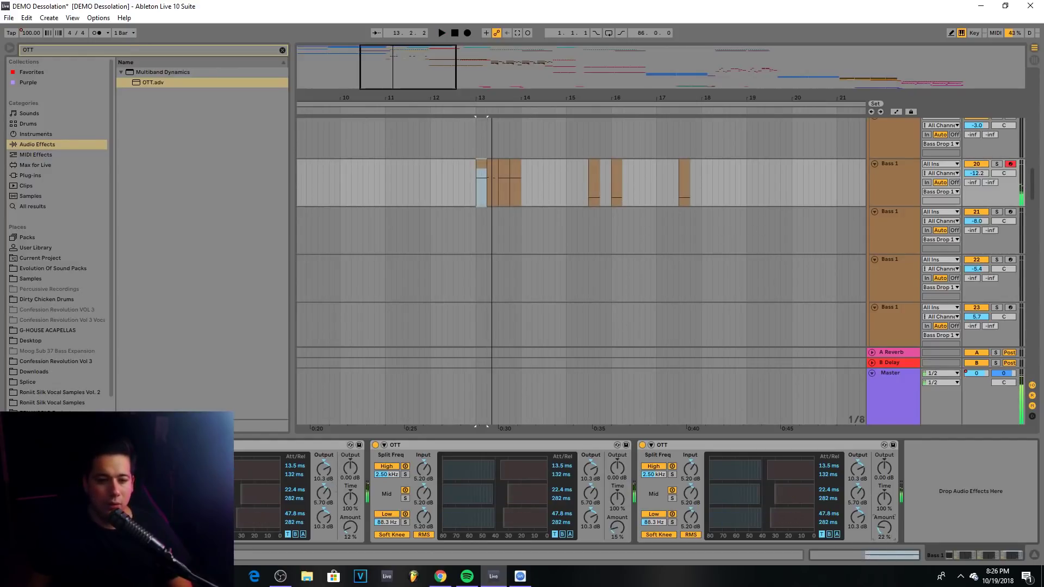
pyautogui.click(376, 445)
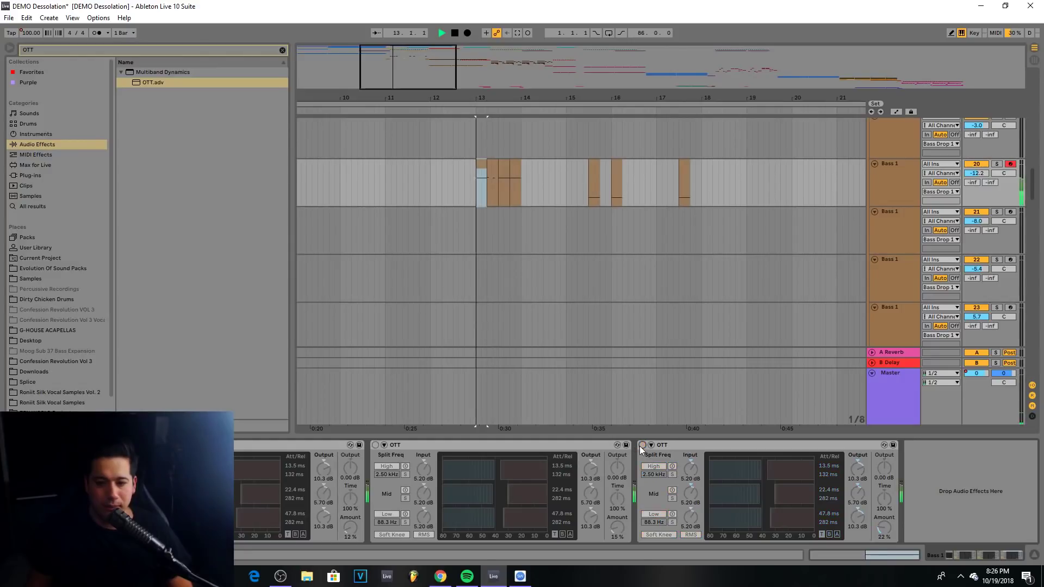
pyautogui.click(375, 445)
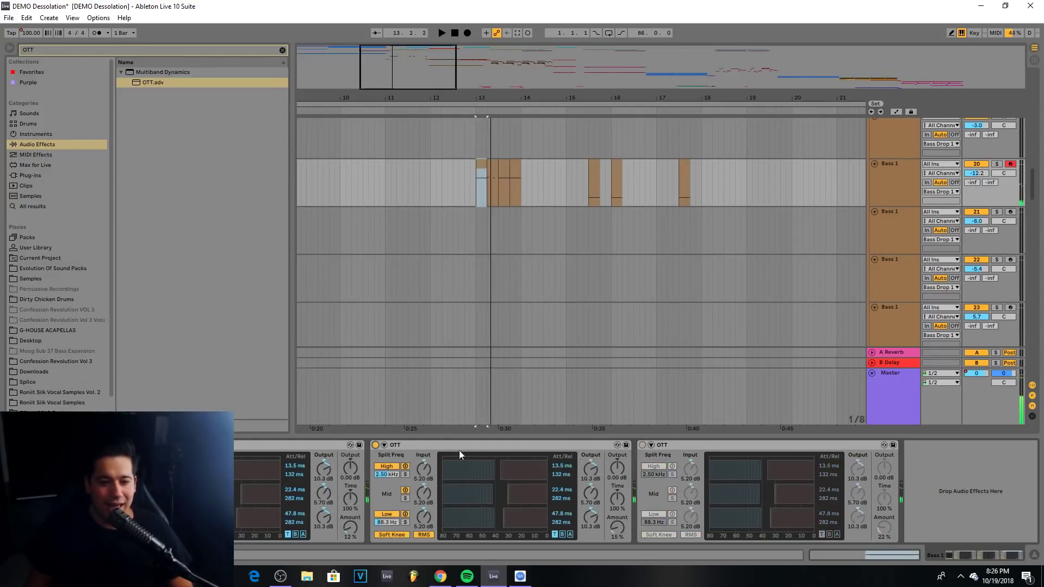
pyautogui.click(643, 446)
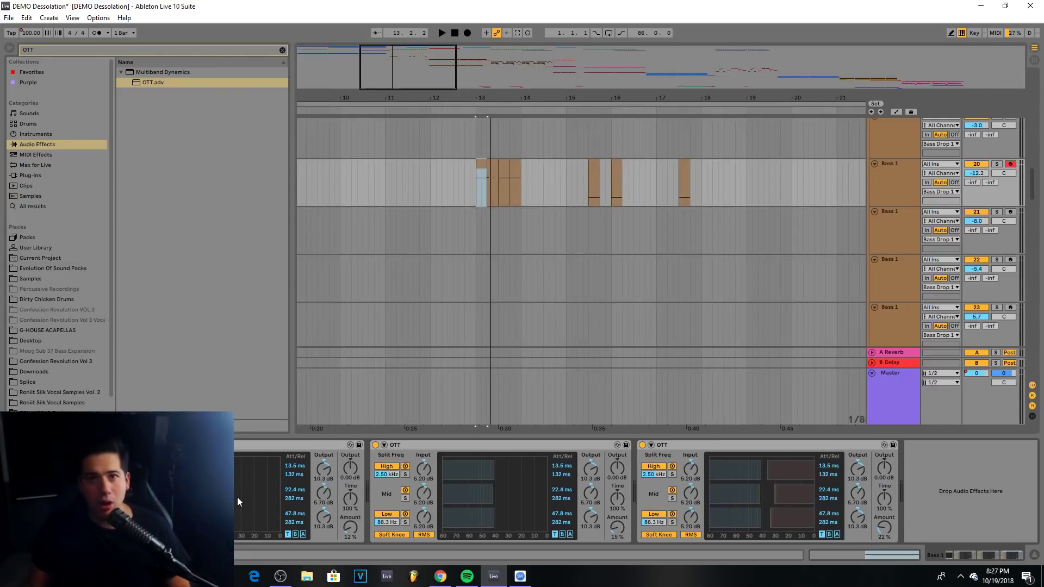
# Compare the bass through only the third OTT with the bass through all three
pyautogui.press('space')
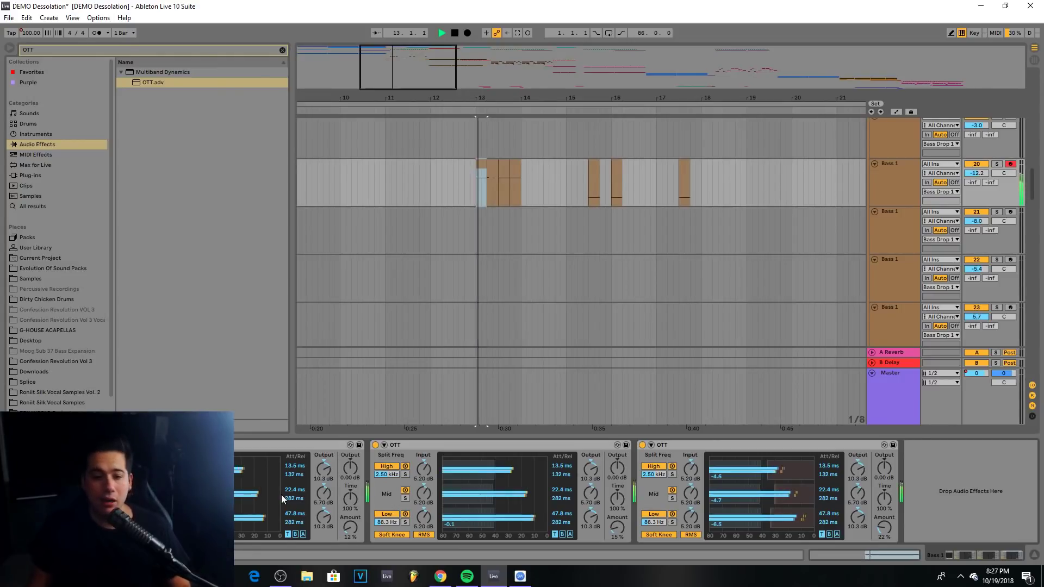
pyautogui.click(375, 446)
pyautogui.press('space')
pyautogui.press('space')
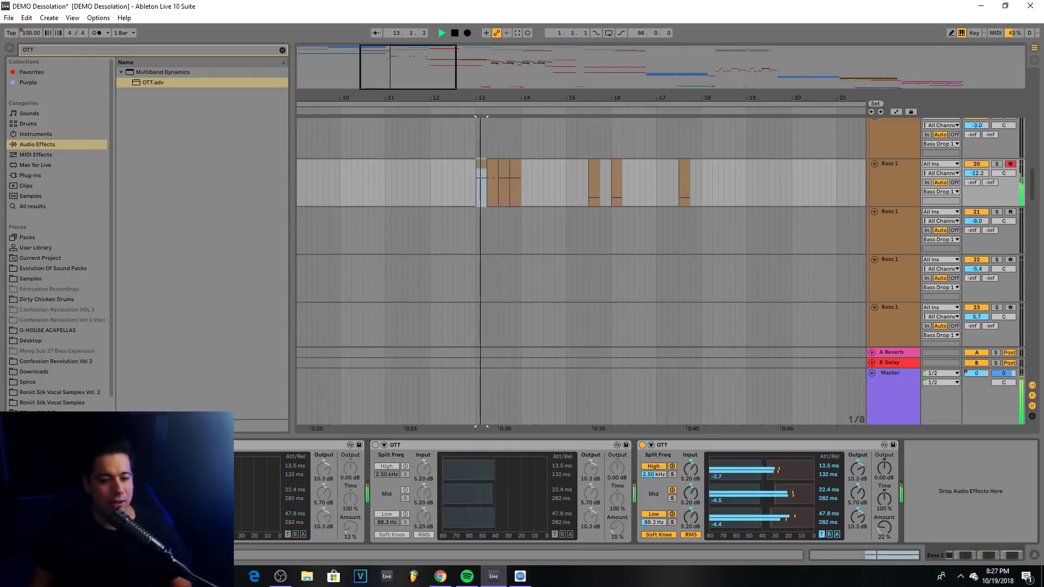
pyautogui.press('space')
pyautogui.click(372, 449)
pyautogui.click(375, 446)
pyautogui.press('space')
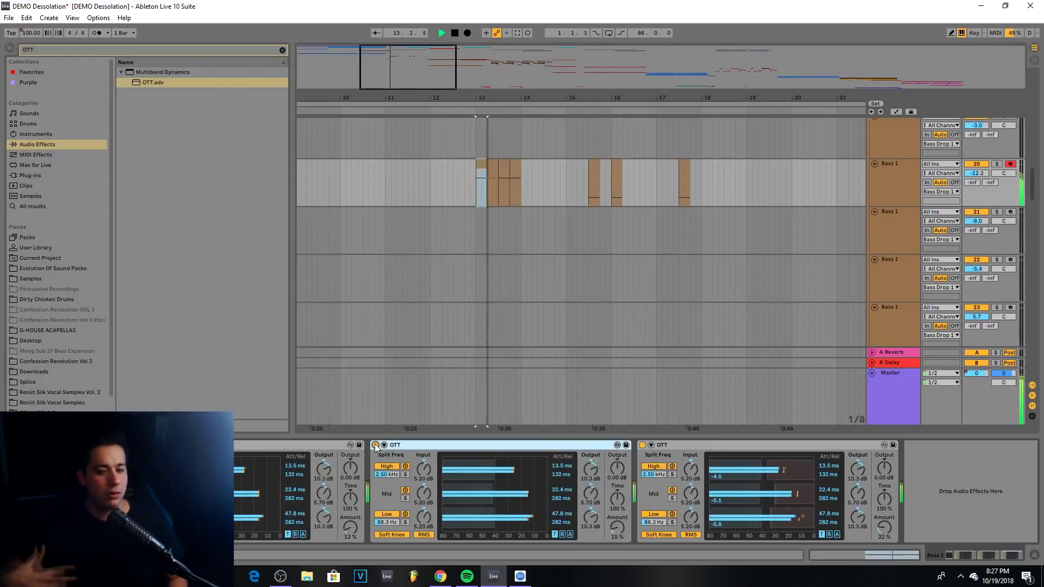
pyautogui.press('space')
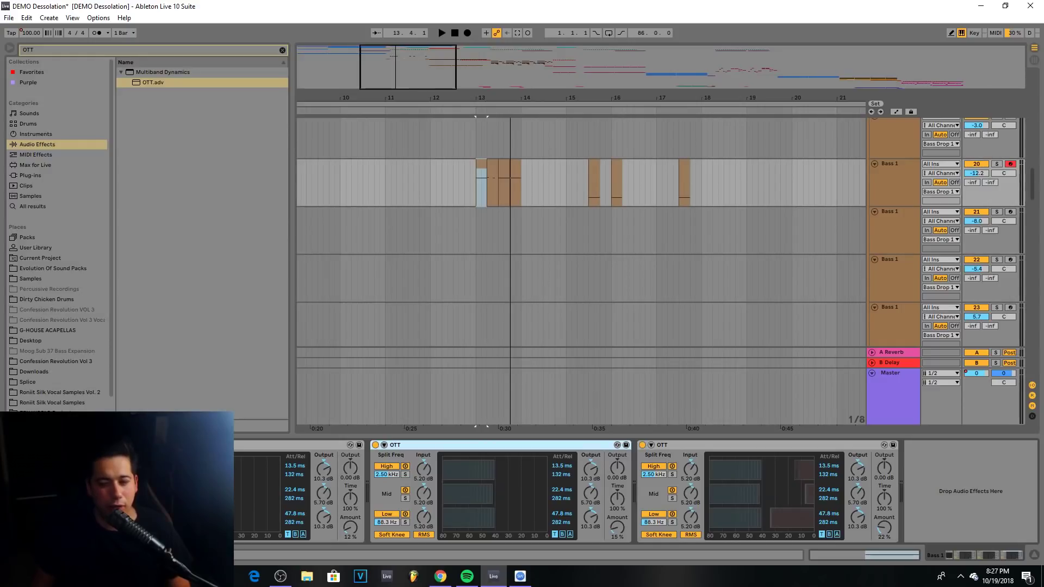
# Audition the bass with the second and third OTT devices switched off, and switch them back on
pyautogui.press('space')
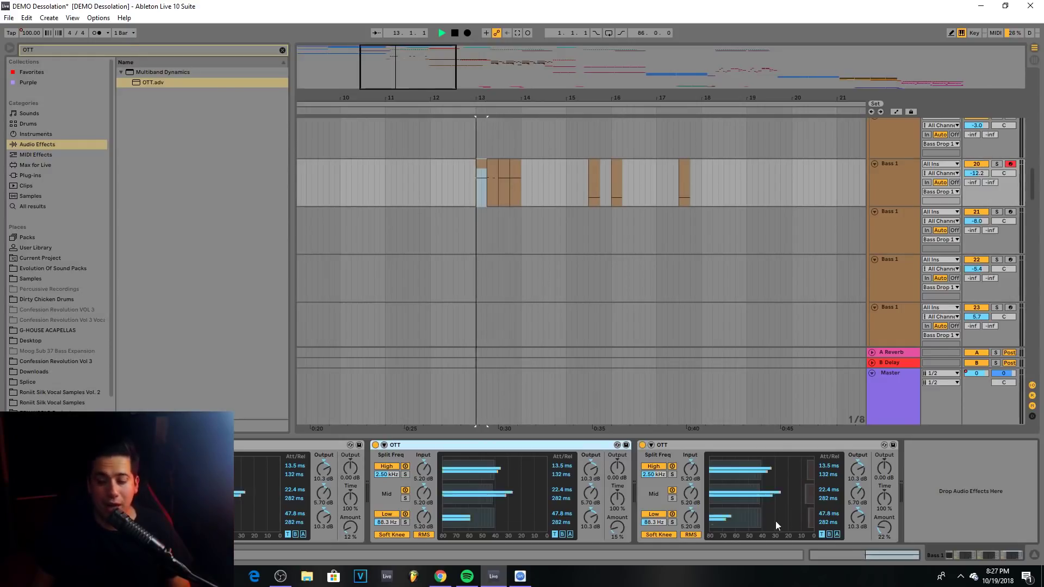
pyautogui.click(642, 445)
pyautogui.press('space')
pyautogui.click(375, 444)
pyautogui.press('space')
pyautogui.press('space')
pyautogui.click(375, 445)
pyautogui.click(643, 445)
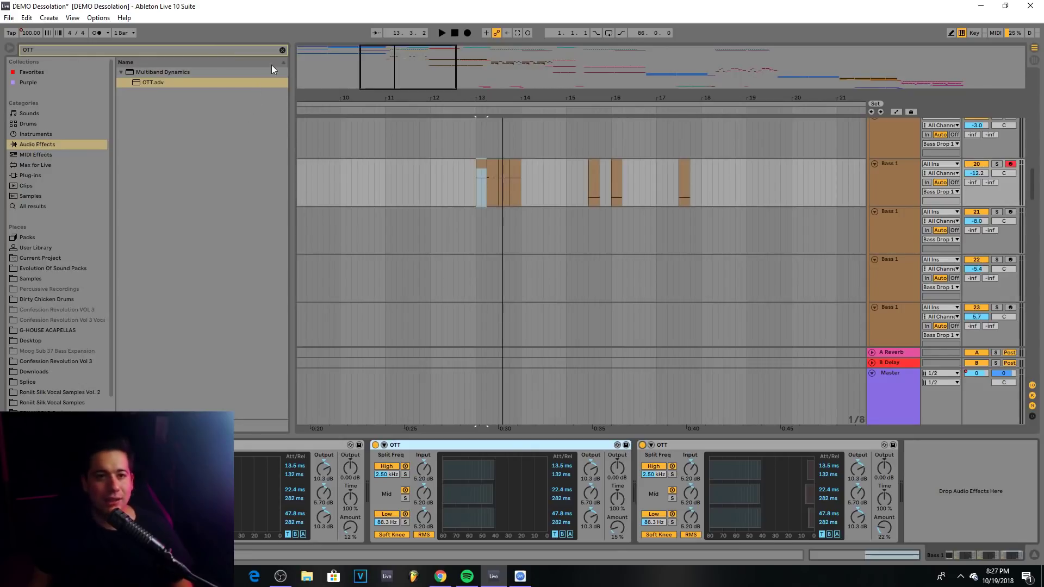
# Add EQ Eight and the Voxengo SPAN analyzer after the last OTT on the Bass 1 track
pyautogui.click(282, 50)
pyautogui.write('eq')
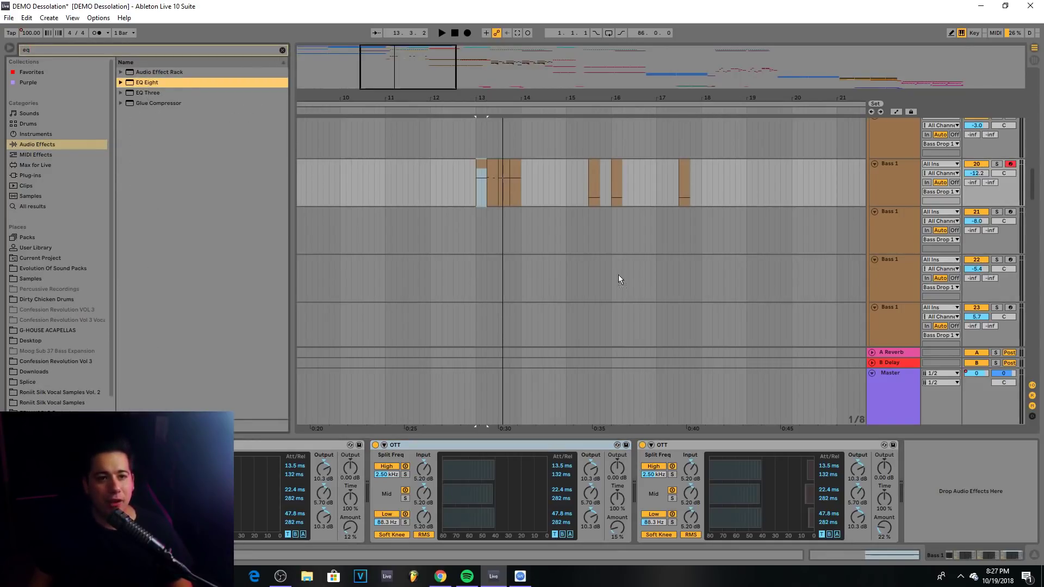
pyautogui.click(282, 50)
pyautogui.write('span')
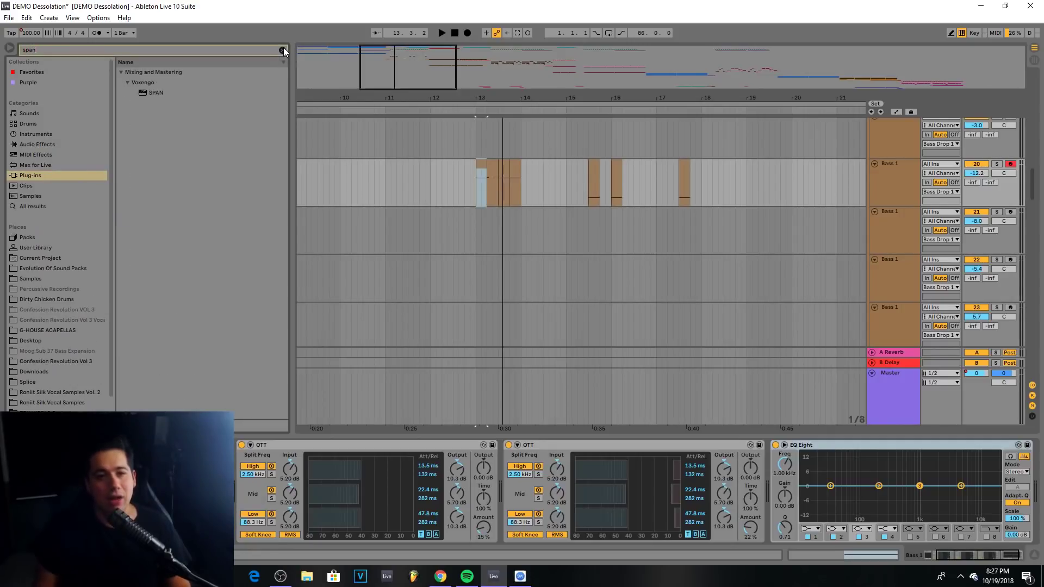
pyautogui.moveTo(160, 92); pyautogui.dragTo(904, 334)
pyautogui.moveTo(1038, 496); pyautogui.dragTo(1036, 498)
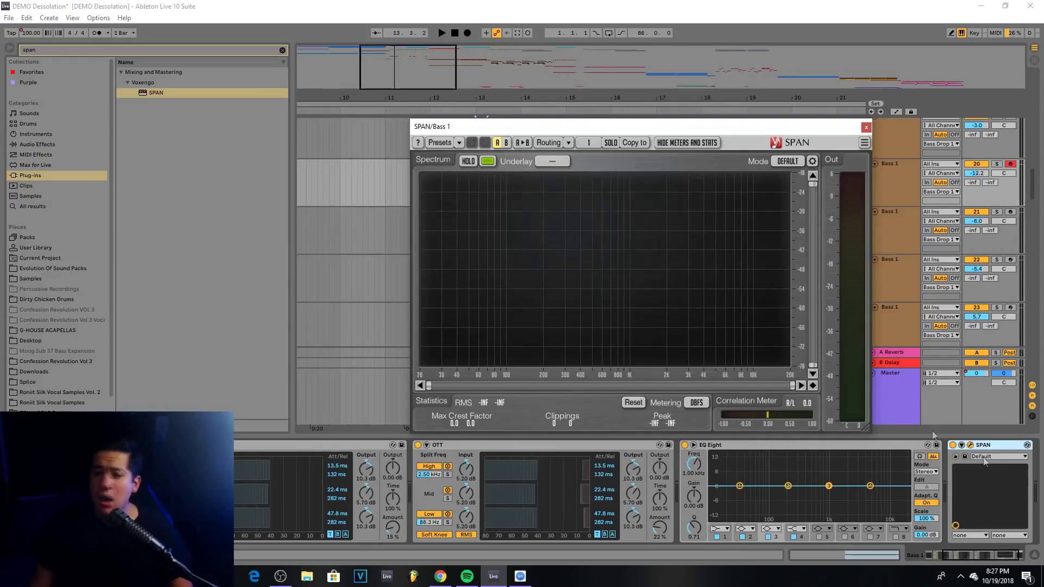
# Play the bass and examine its frequency spectrum in SPAN
pyautogui.moveTo(544, 127); pyautogui.dragTo(385, 134)
pyautogui.press('space')
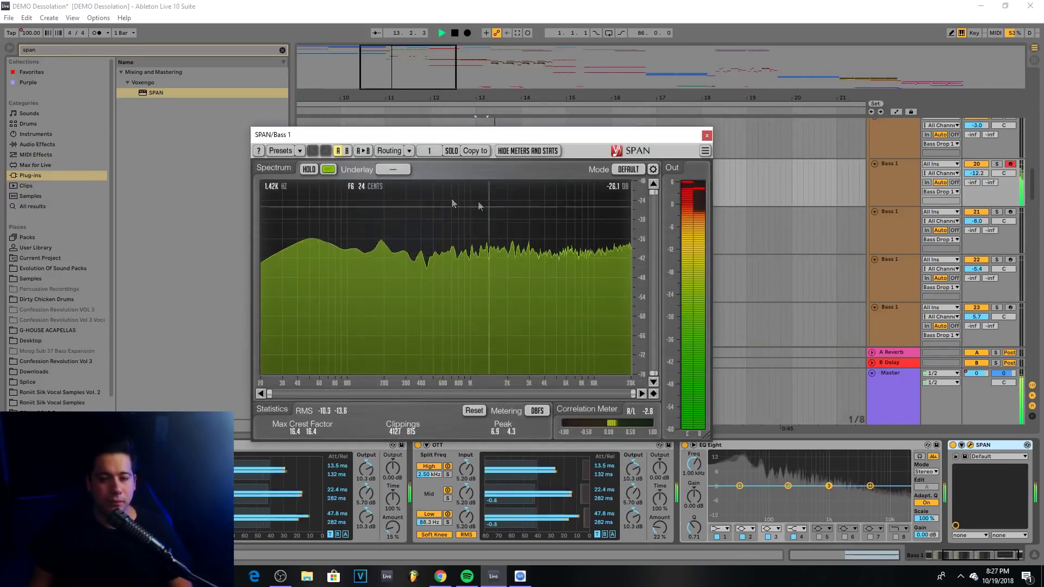
pyautogui.press('space')
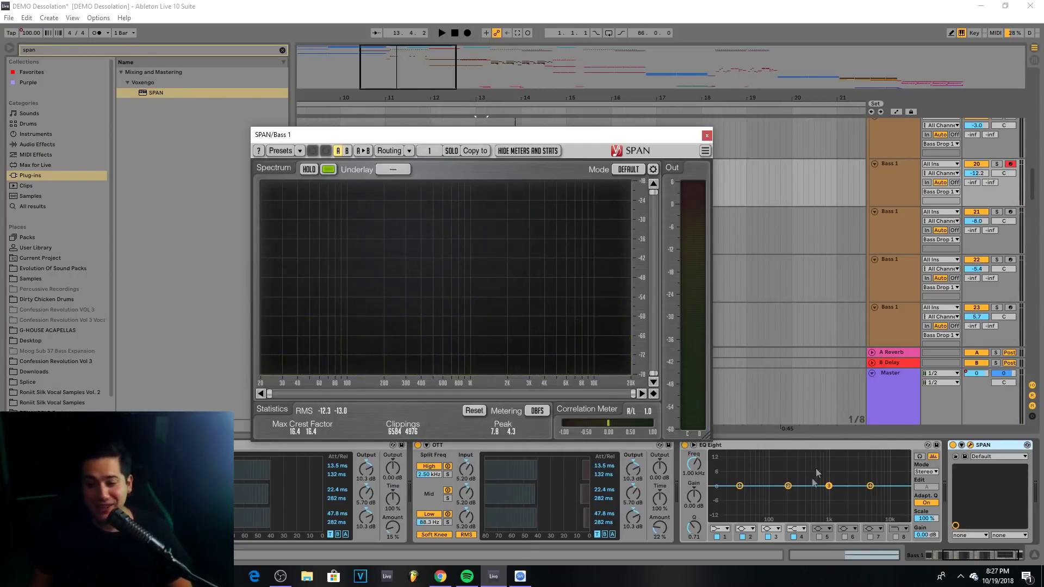
# Try cutting EQ Eight's band 3 by about 6 dB at 290 Hz and audition the result
pyautogui.click(827, 486)
pyautogui.moveTo(845, 474); pyautogui.dragTo(798, 503)
pyautogui.press('space')
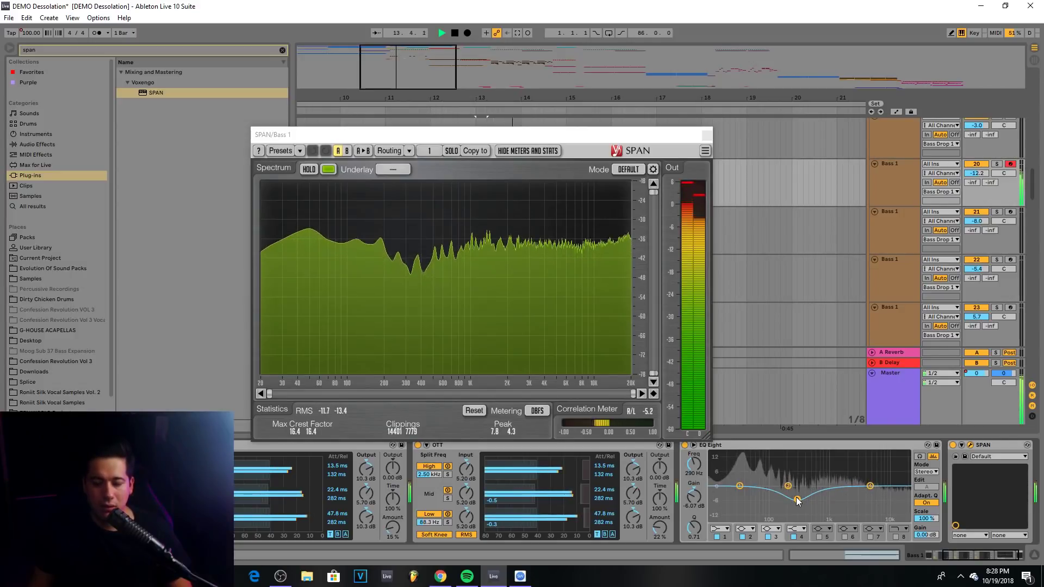
pyautogui.press('space')
# Set EQ Eight's band 3 to 2.55 kHz and -3.60 dB, audition it, switch EQ Eight off, and close SPAN
pyautogui.moveTo(797, 499); pyautogui.dragTo(852, 494)
pyautogui.press('space')
pyautogui.press('space')
pyautogui.press('space')
pyautogui.press('space')
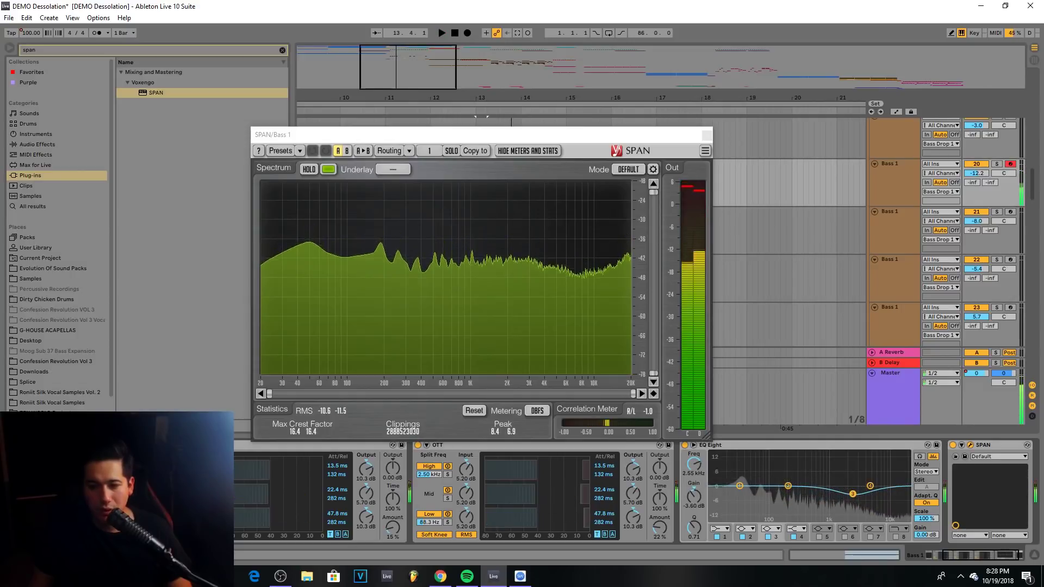
pyautogui.press('space')
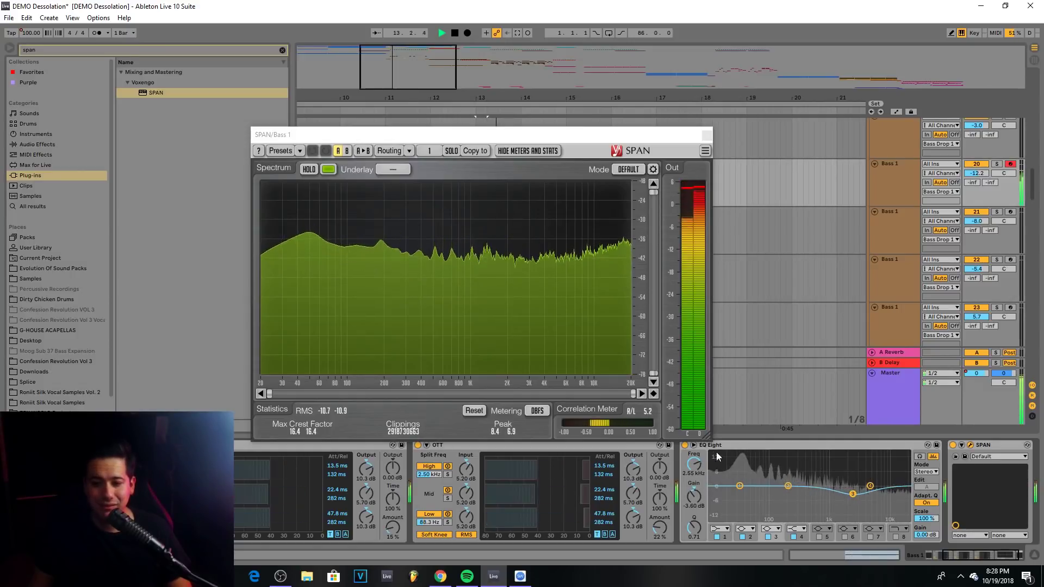
pyautogui.press('space')
pyautogui.click(707, 134)
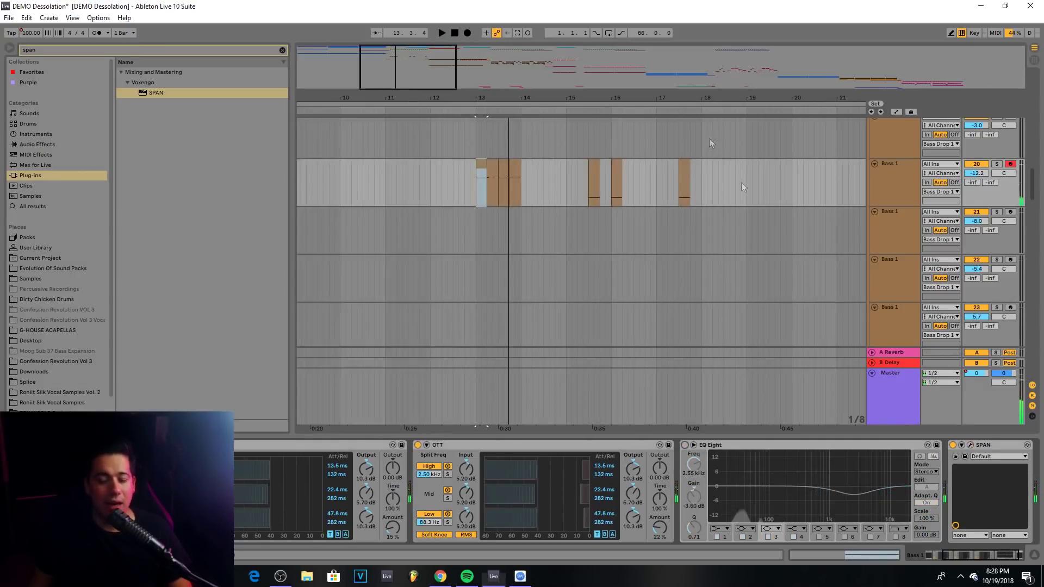
# Find the Amp presets among the audio effects and add Blues Drive ahead of the first OTT
pyautogui.scroll(4, 491, 511)
pyautogui.click(38, 144)
pyautogui.click(282, 50)
pyautogui.write('amp')
pyautogui.click(158, 123)
pyautogui.click(163, 92)
pyautogui.scroll(3, 256, 525)
# Set the Amp's Dry/Wet to about 30% and audition the bass through the effect chain
pyautogui.press('space')
pyautogui.press('space')
pyautogui.press('space')
pyautogui.press('space')
pyautogui.press('space')
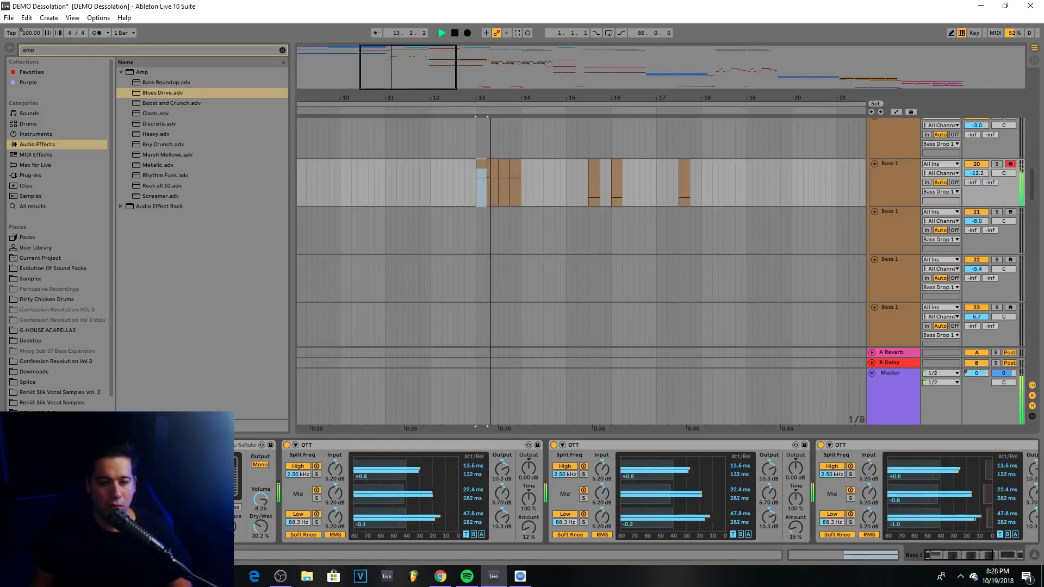
pyautogui.press('space')
pyautogui.scroll(-8, 636, 492)
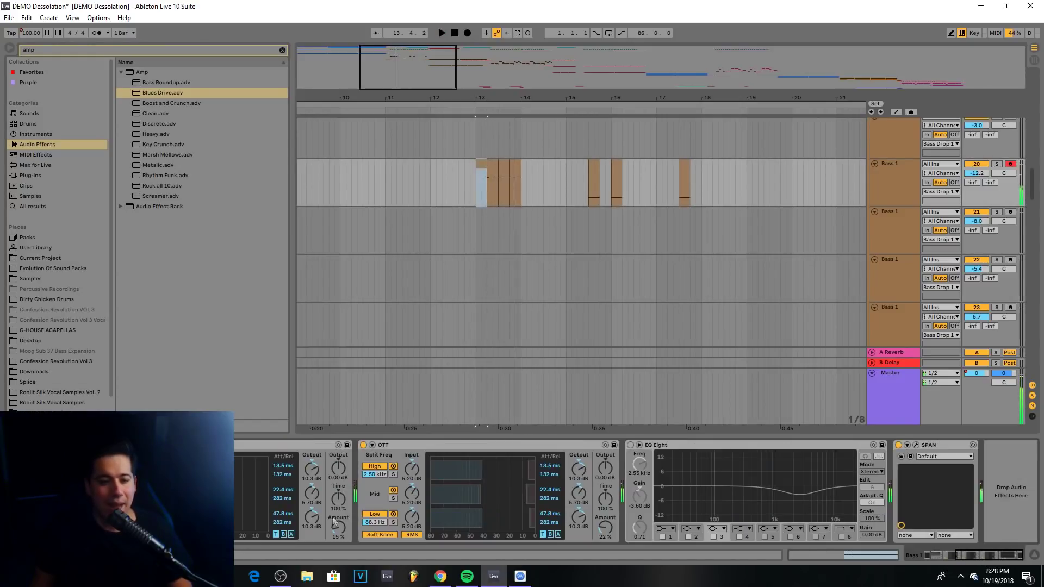
# Reopen Serum on the Bass 1 track, initialize its preset, and move its window clear of the device chain
pyautogui.click(675, 445)
pyautogui.moveTo(987, 555); pyautogui.dragTo(235, 437)
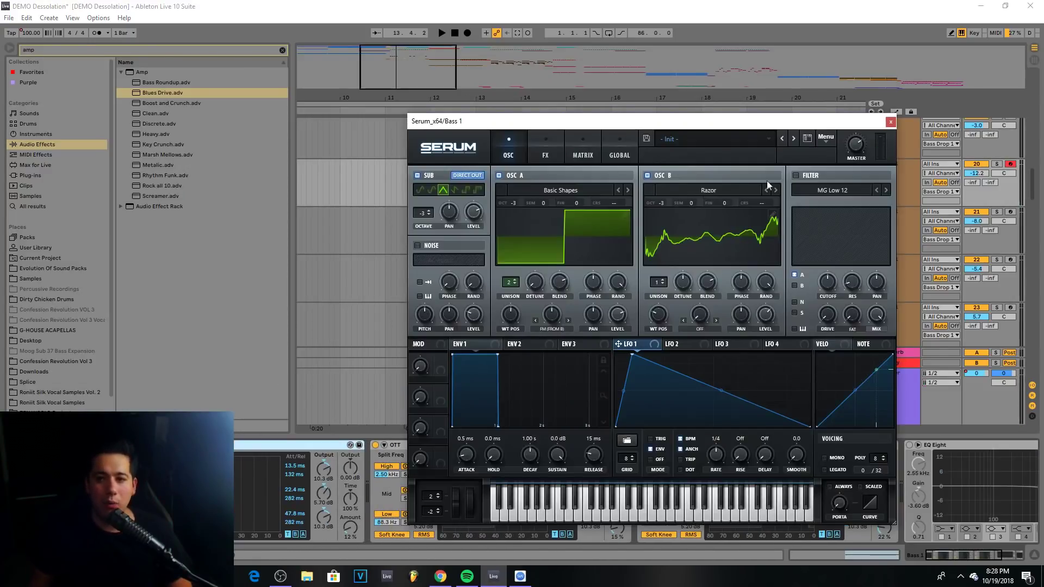
pyautogui.click(826, 137)
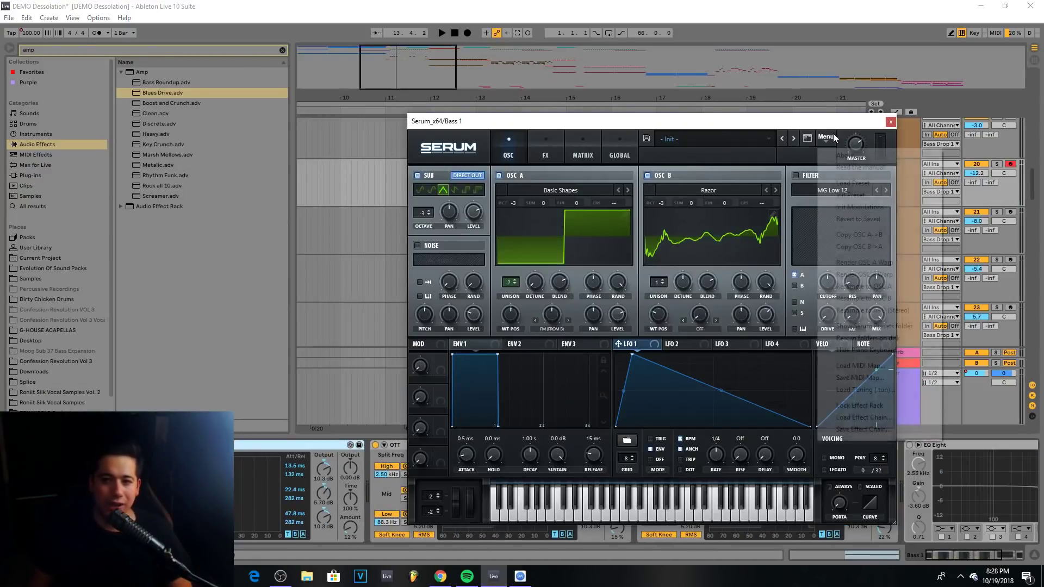
pyautogui.click(850, 195)
pyautogui.moveTo(663, 122); pyautogui.dragTo(578, 80)
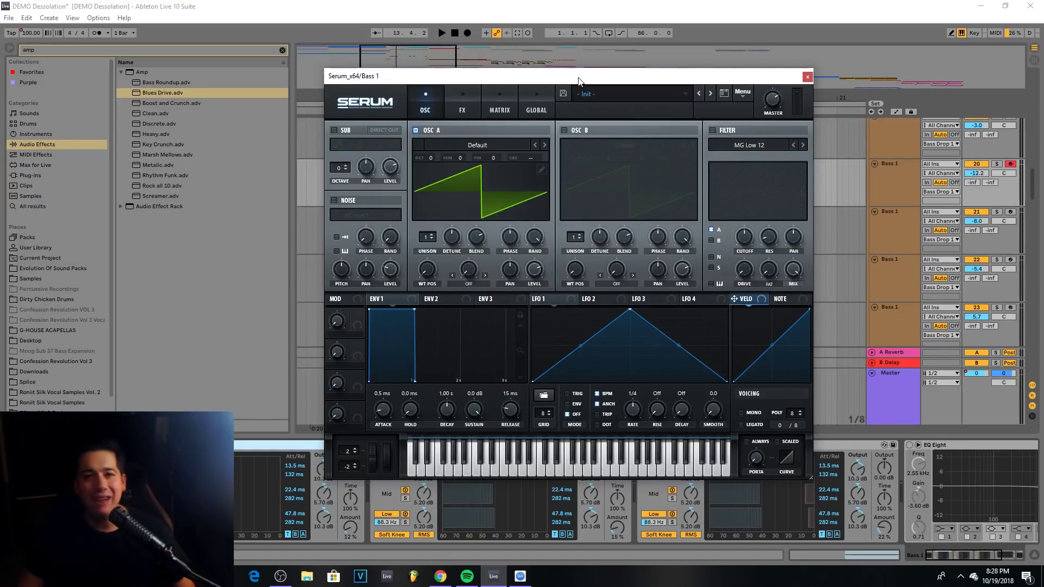
# Load the Analog_BD_Sin wavetable into Osc A and set its octave to -3
pyautogui.click(477, 145)
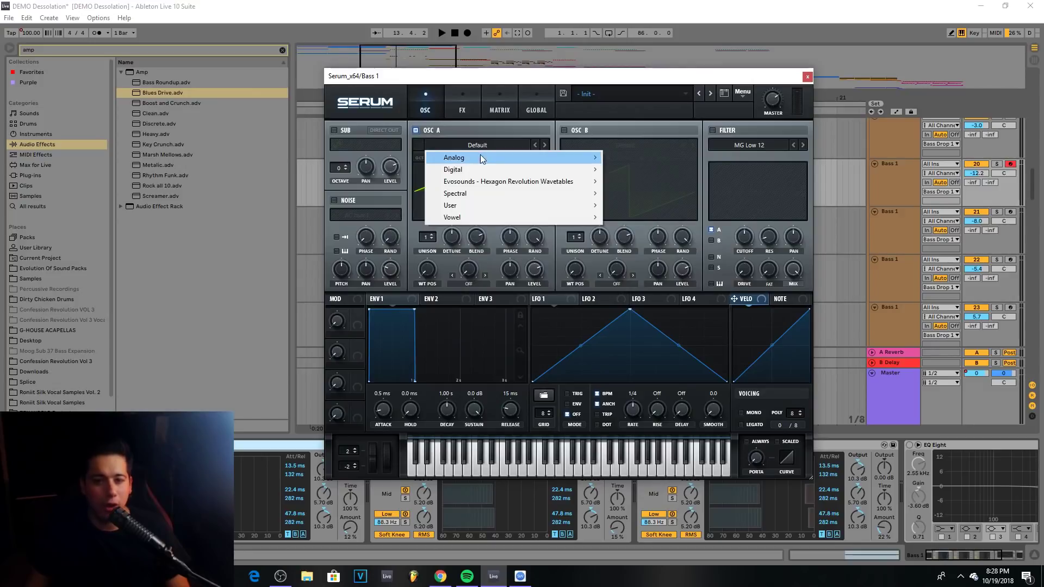
pyautogui.moveTo(478, 157)
pyautogui.click(641, 180)
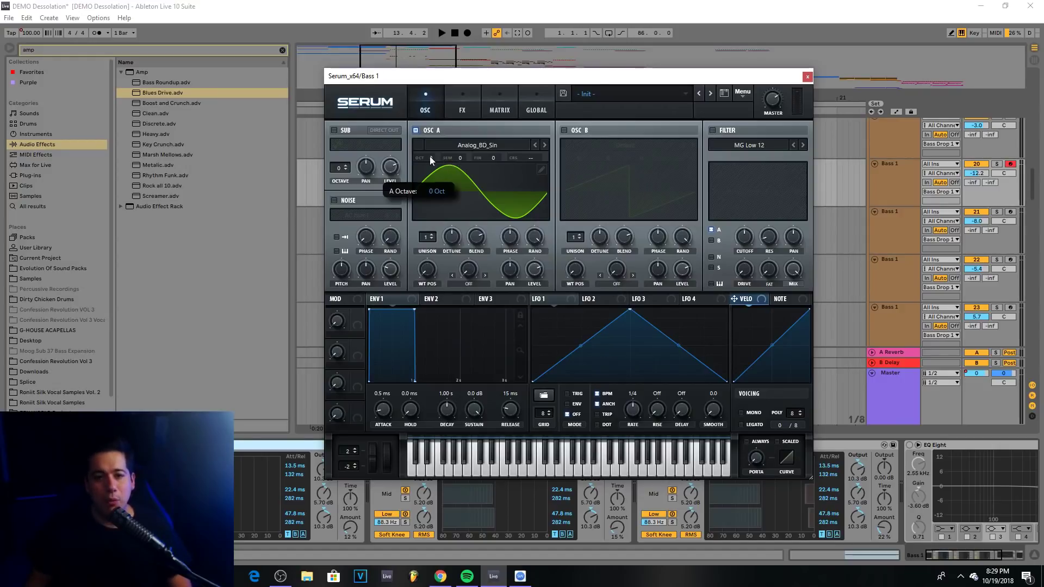
pyautogui.moveTo(421, 189); pyautogui.dragTo(415, 192)
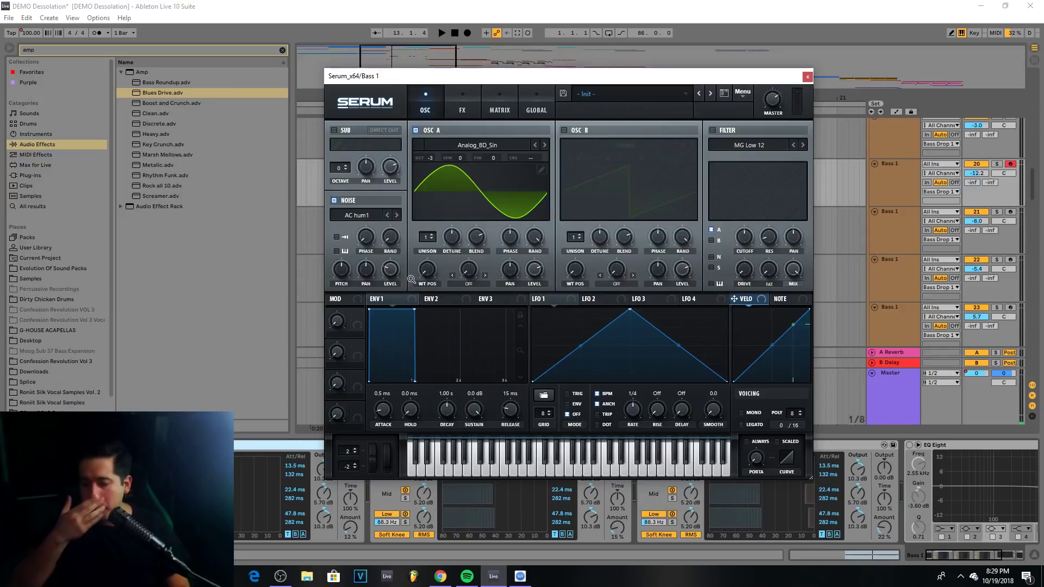
# Load the BrightWhite sample from the Analog category into the noise oscillator
pyautogui.click(366, 216)
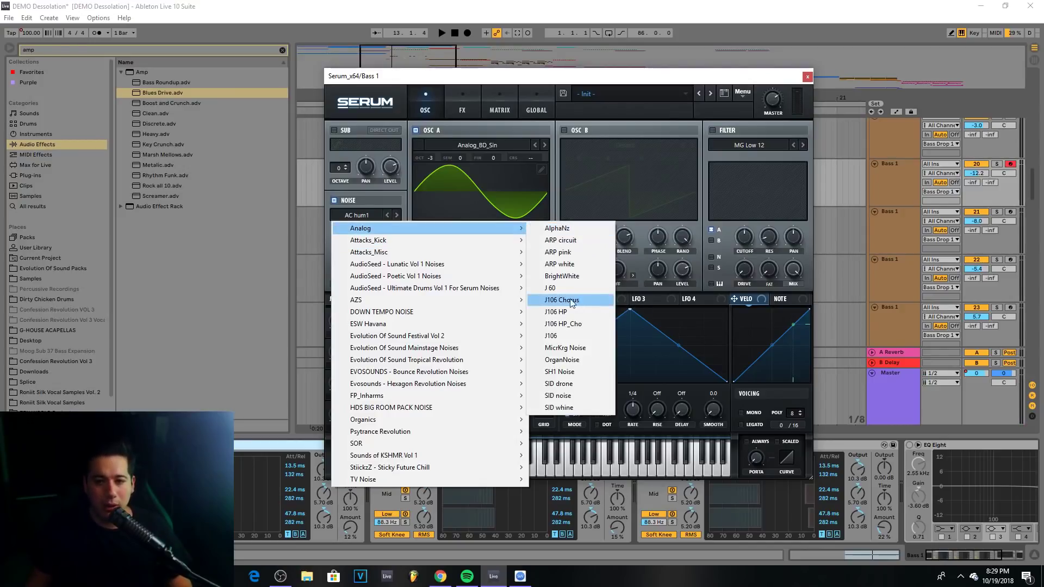
pyautogui.click(562, 277)
pyautogui.click(466, 115)
pyautogui.click(422, 116)
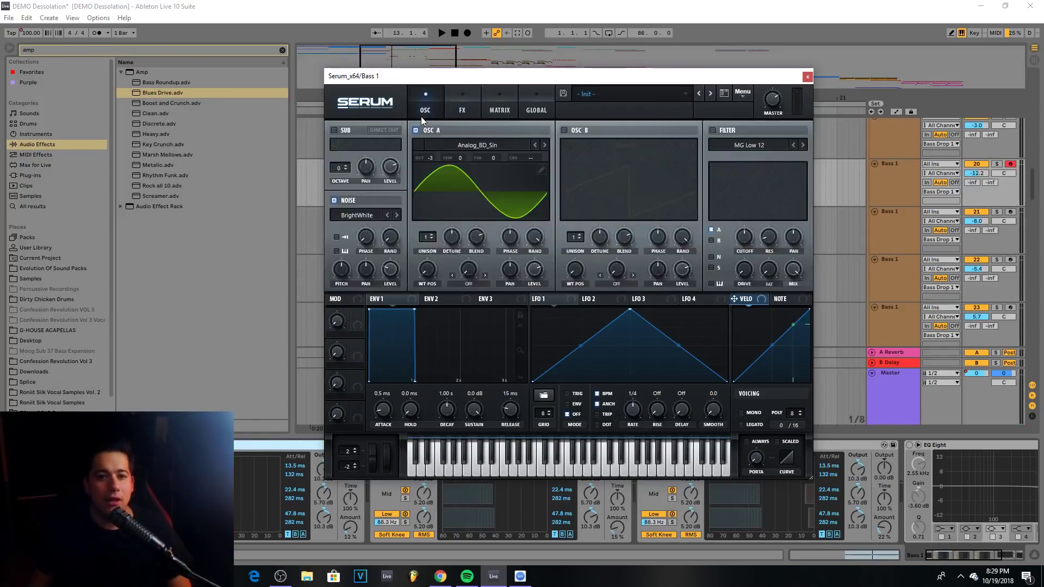
# Enable Serum's Distortion effect, set it to Diode 1 with Drive at about 54%, and audition the bass
pyautogui.click(462, 109)
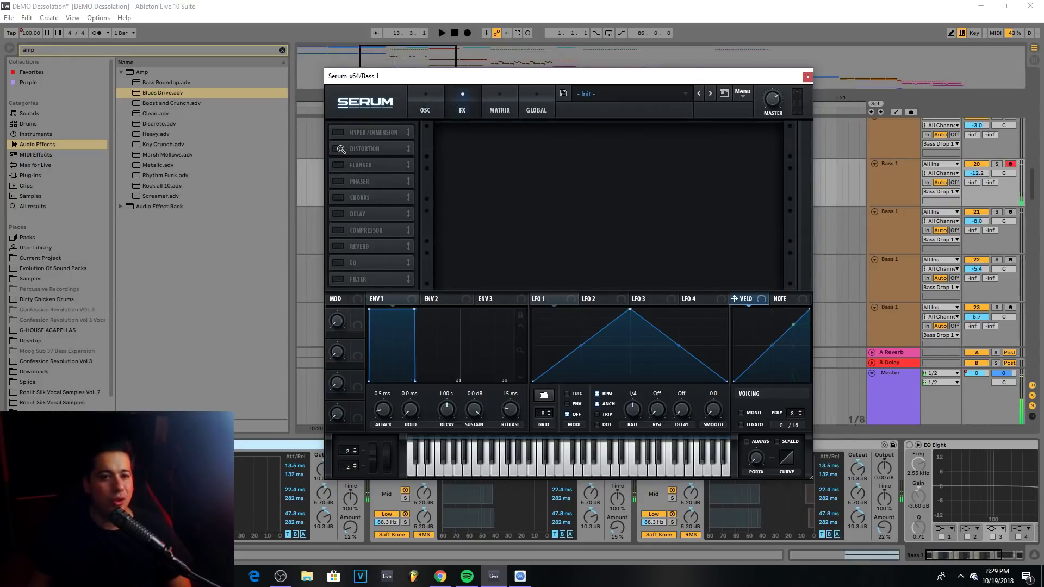
pyautogui.click(339, 148)
pyautogui.click(517, 142)
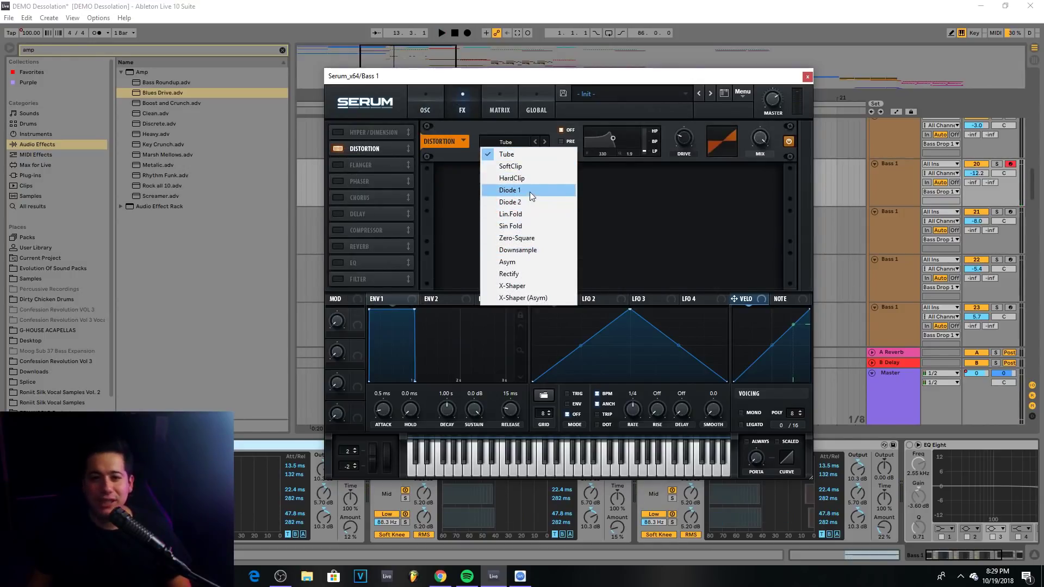
pyautogui.click(510, 190)
pyautogui.moveTo(687, 119)
pyautogui.press('space')
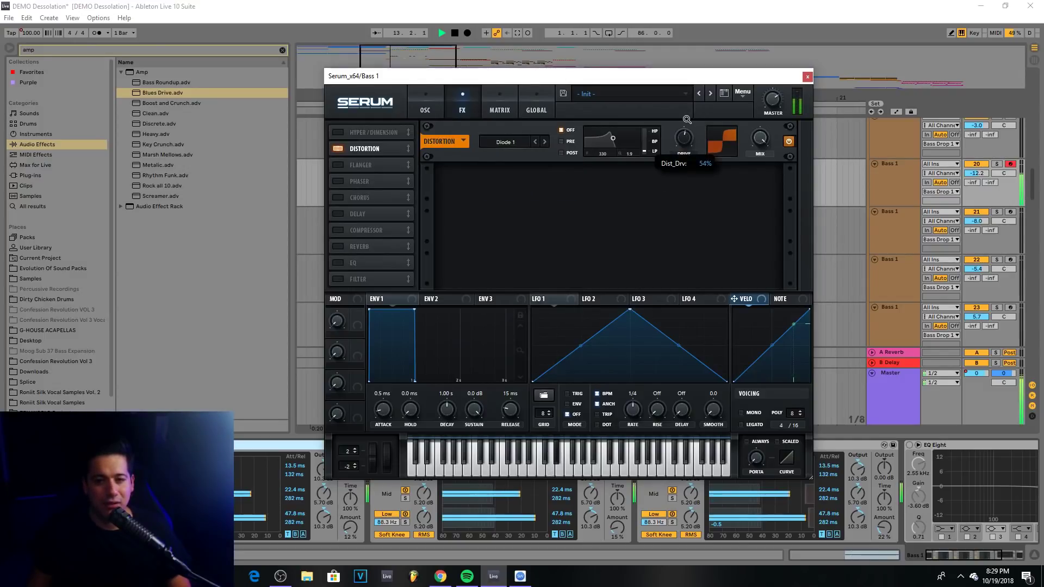
pyautogui.press('space')
# Toggle the noise oscillator off and back on, and audition the distorted sine with the noise layer
pyautogui.click(425, 109)
pyautogui.click(335, 200)
pyautogui.click(337, 200)
pyautogui.press('space')
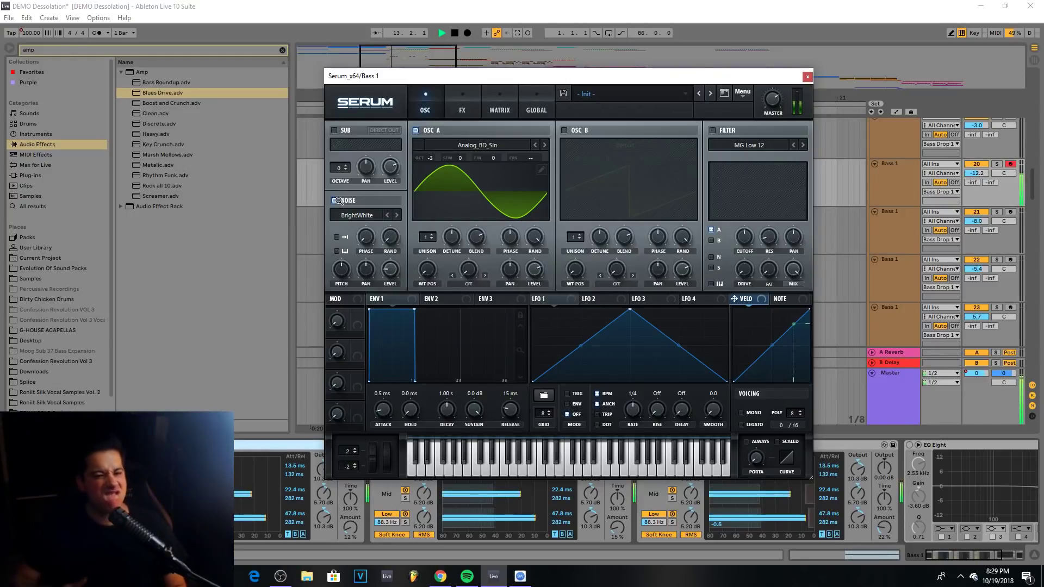
pyautogui.press('space')
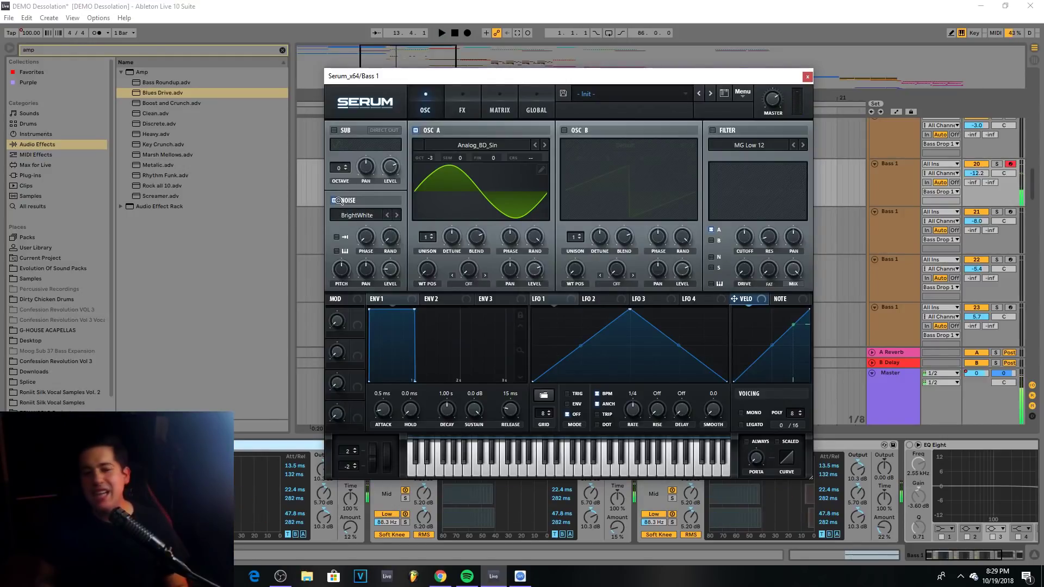
# Set Osc A's warp mode to FM (from B), enable Osc B, and set Osc B's octave to -1
pyautogui.click(465, 284)
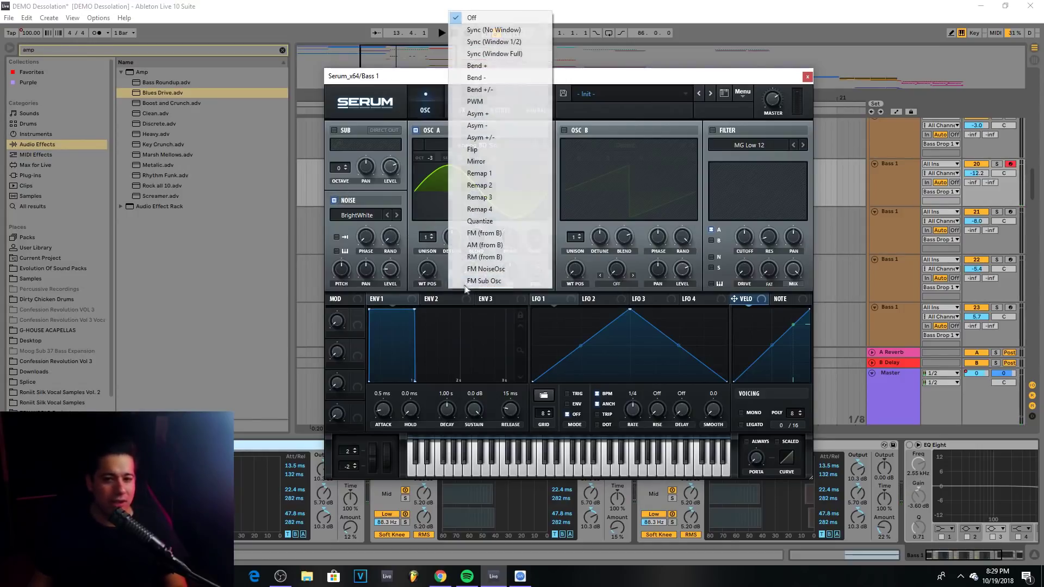
pyautogui.click(490, 230)
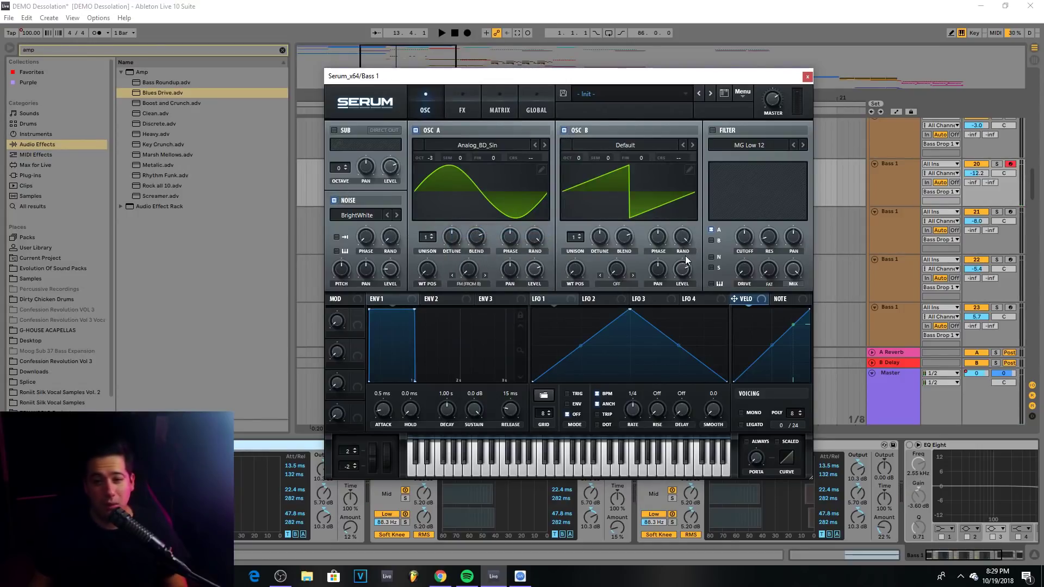
pyautogui.moveTo(580, 156)
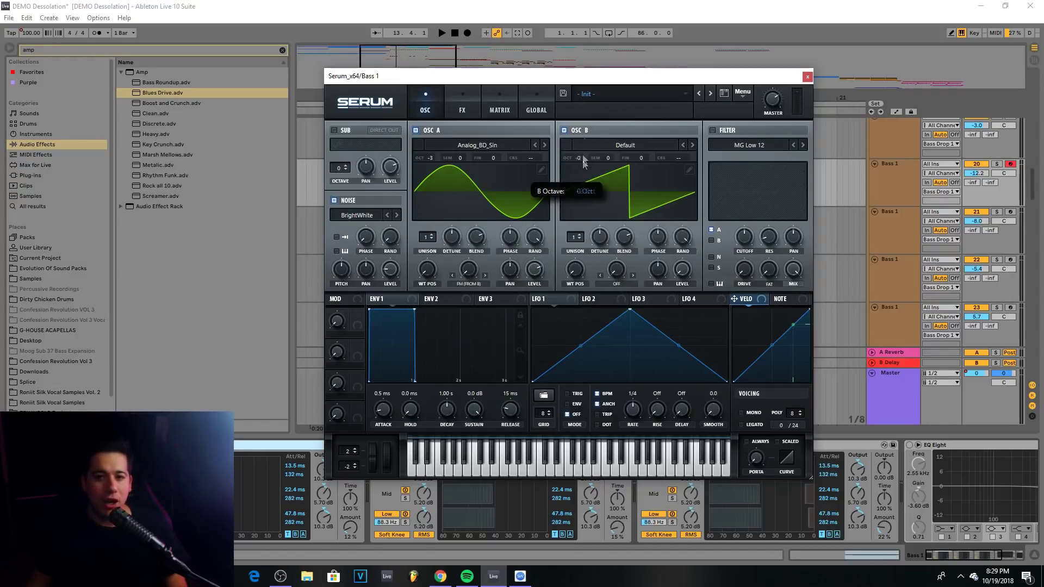
pyautogui.moveTo(595, 110); pyautogui.dragTo(579, 174)
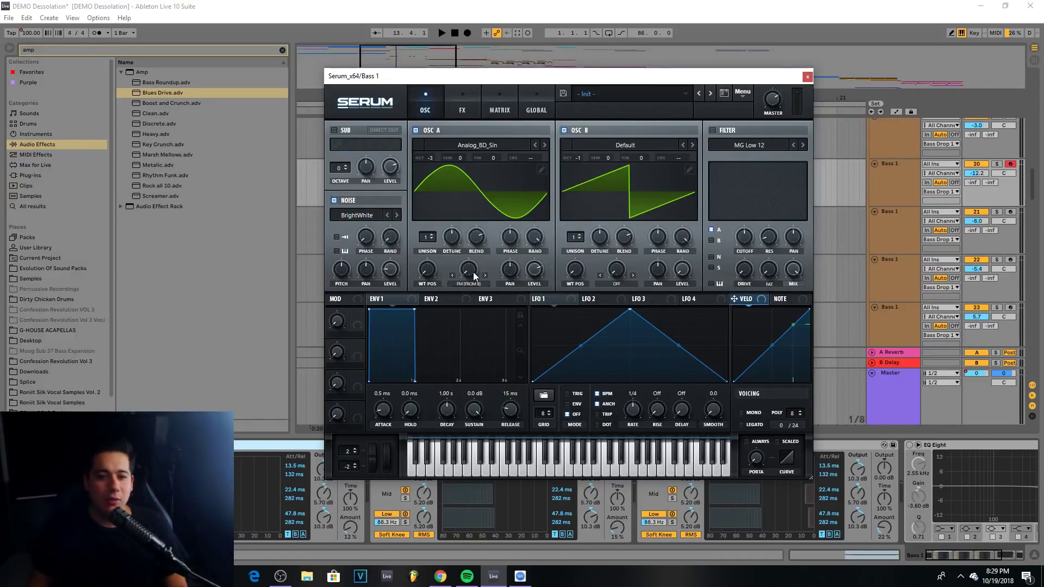
# While the bass plays, raise Osc A's FM warp to about 42%, set Osc B's octave to -2, and fine-tune the warp by ear
pyautogui.press('space')
pyautogui.moveTo(480, 244); pyautogui.dragTo(475, 241)
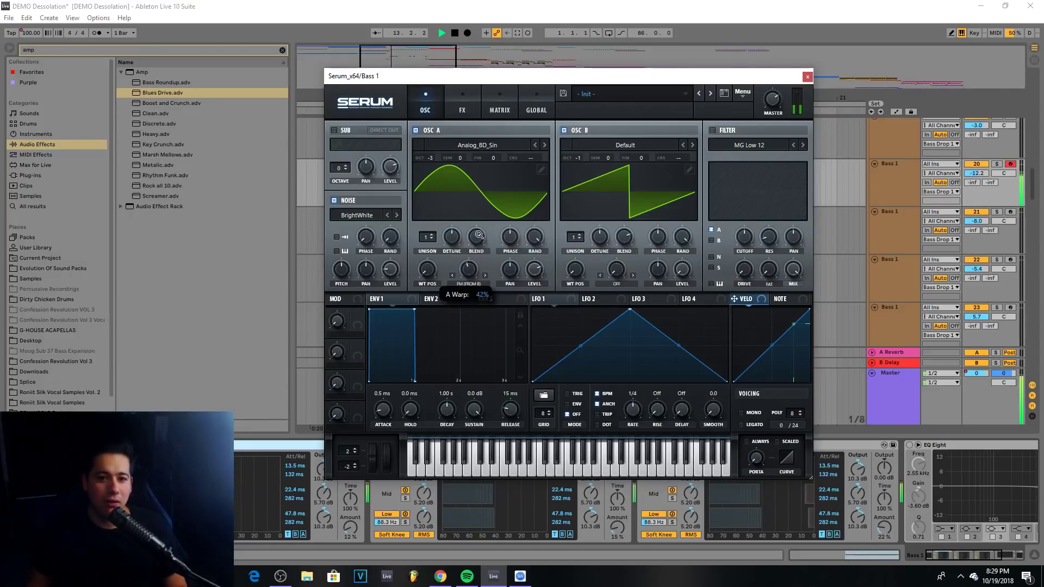
pyautogui.moveTo(579, 158); pyautogui.dragTo(578, 164)
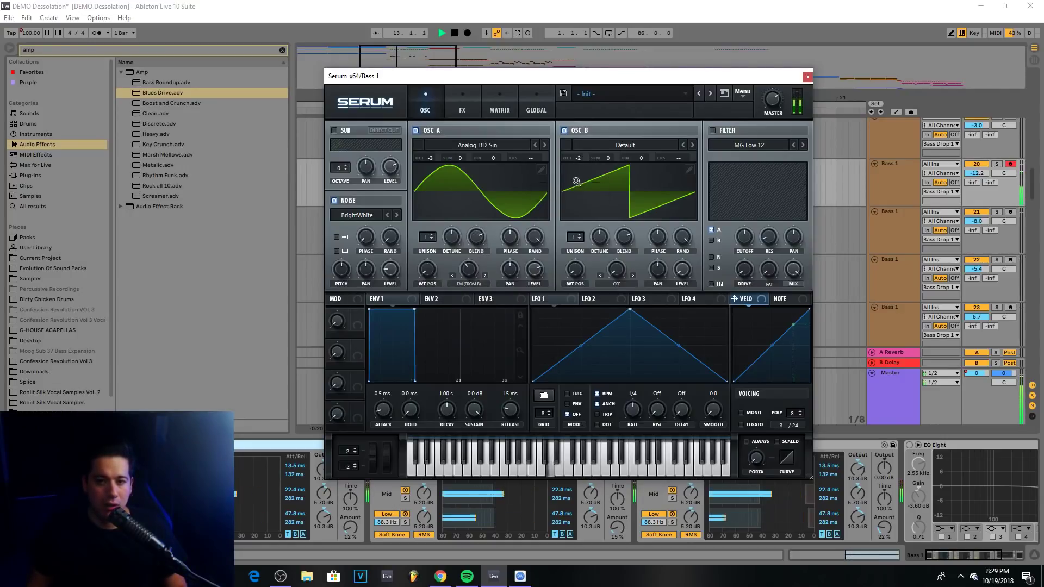
pyautogui.moveTo(469, 269); pyautogui.dragTo(470, 271)
pyautogui.press('space')
# Set Osc A's unison to 2 voices and audition the bass
pyautogui.moveTo(427, 239); pyautogui.dragTo(438, 237)
pyautogui.press('space')
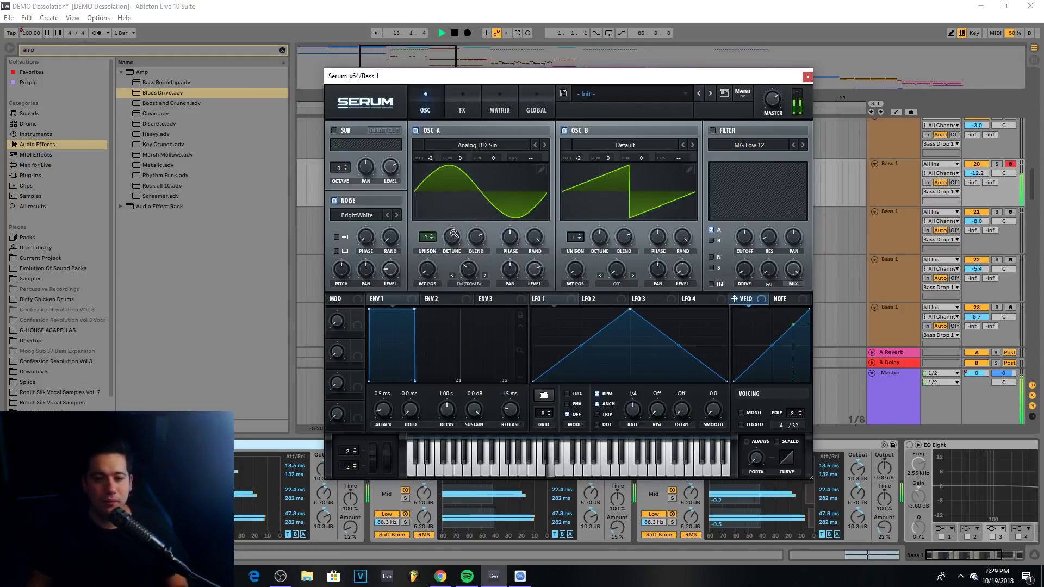
pyautogui.press('space')
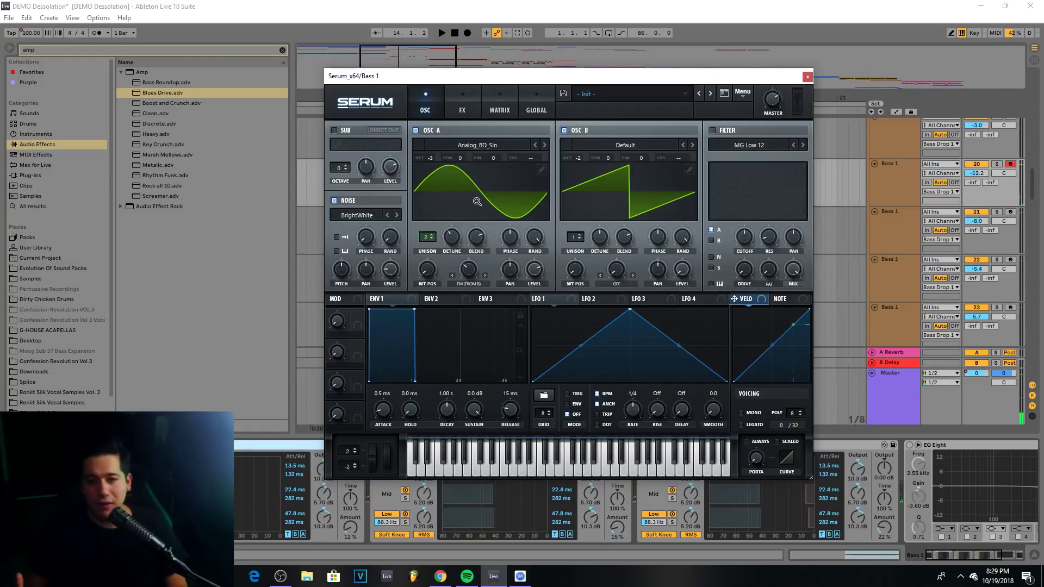
# Search the audio effects for OTT and for Overdrive
pyautogui.click(282, 49)
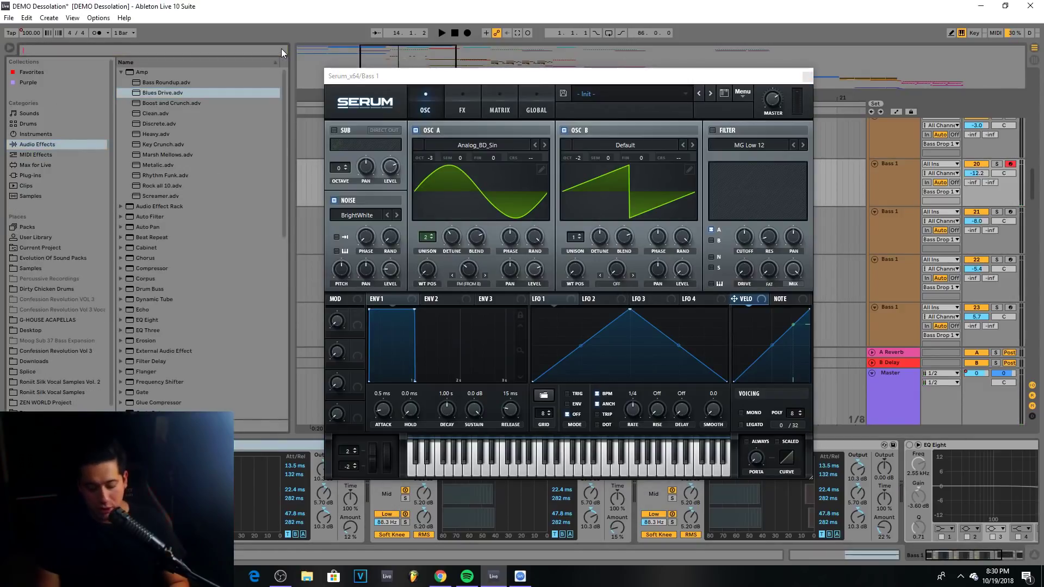
pyautogui.write('OTT')
pyautogui.click(54, 144)
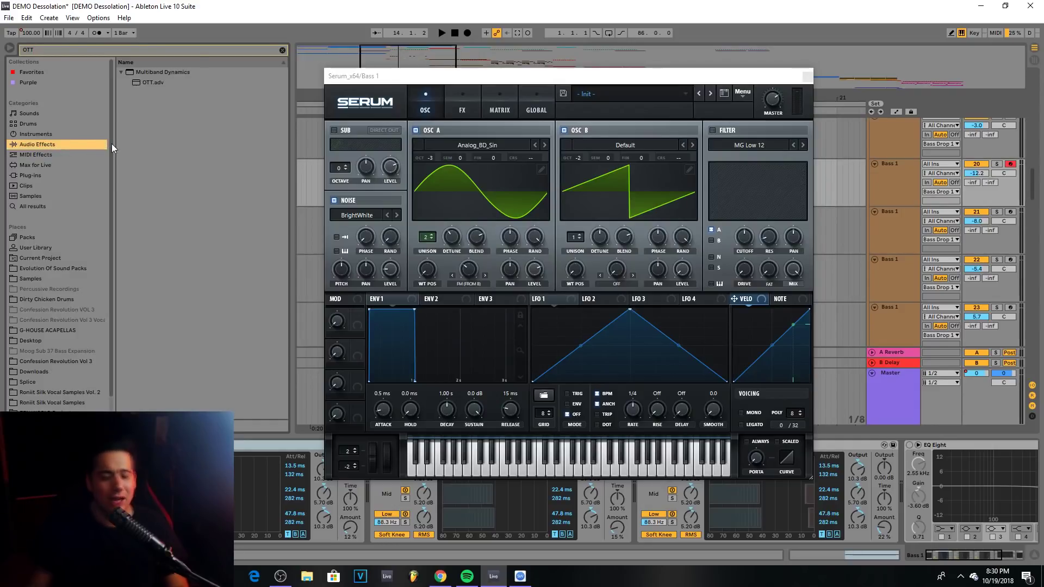
pyautogui.click(282, 50)
pyautogui.write('OVER')
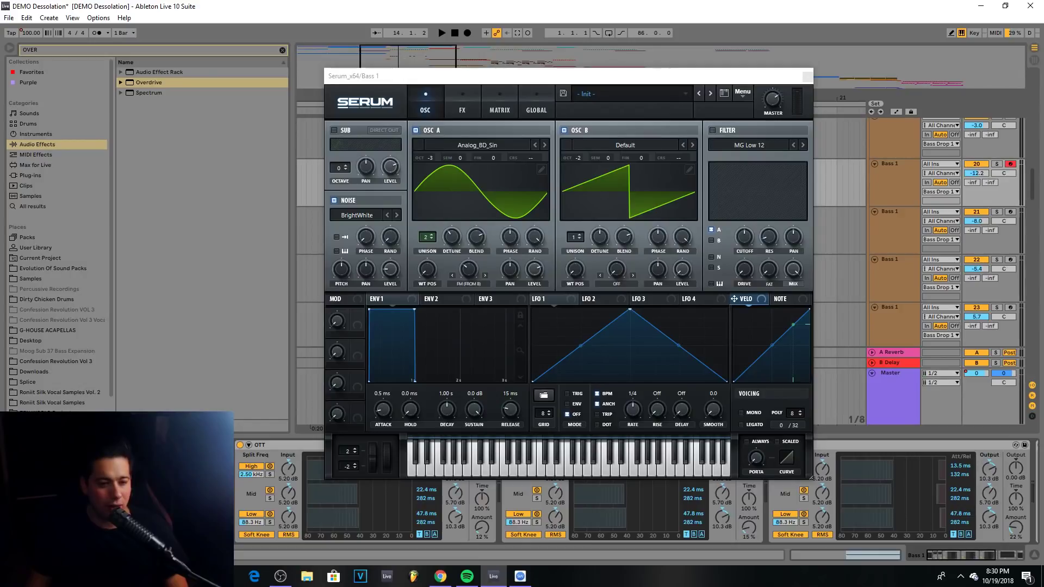
# Audition the bass repeatedly through the effect chain and reposition the Serum window above the devices
pyautogui.press('space')
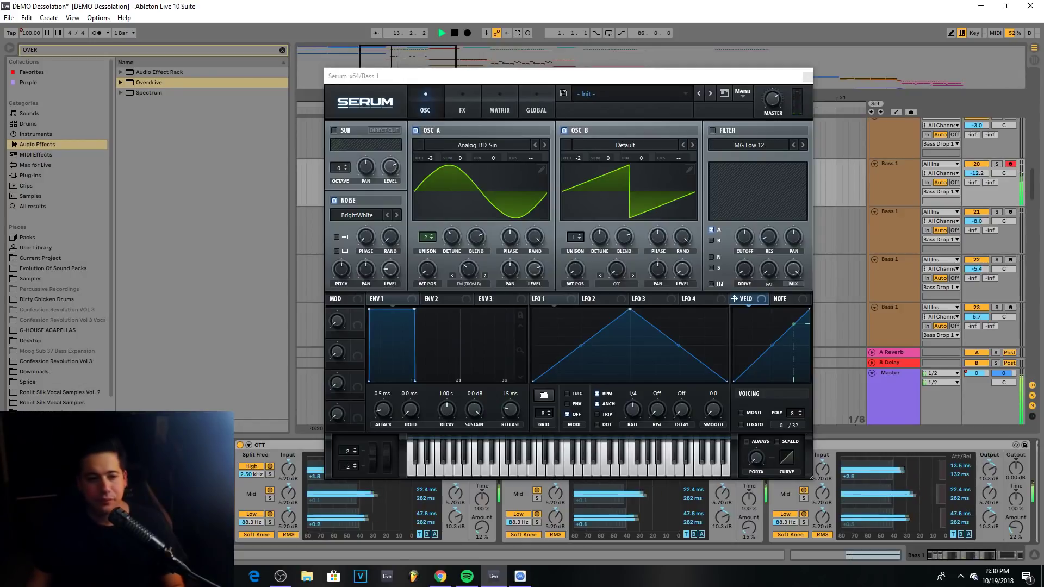
pyautogui.press('space')
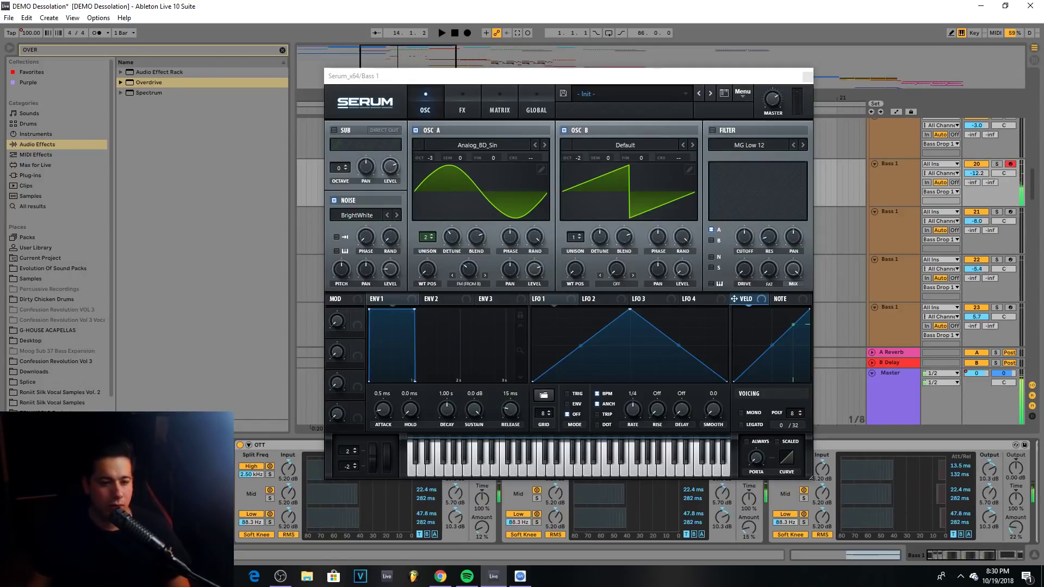
pyautogui.press('space')
pyautogui.press('space')
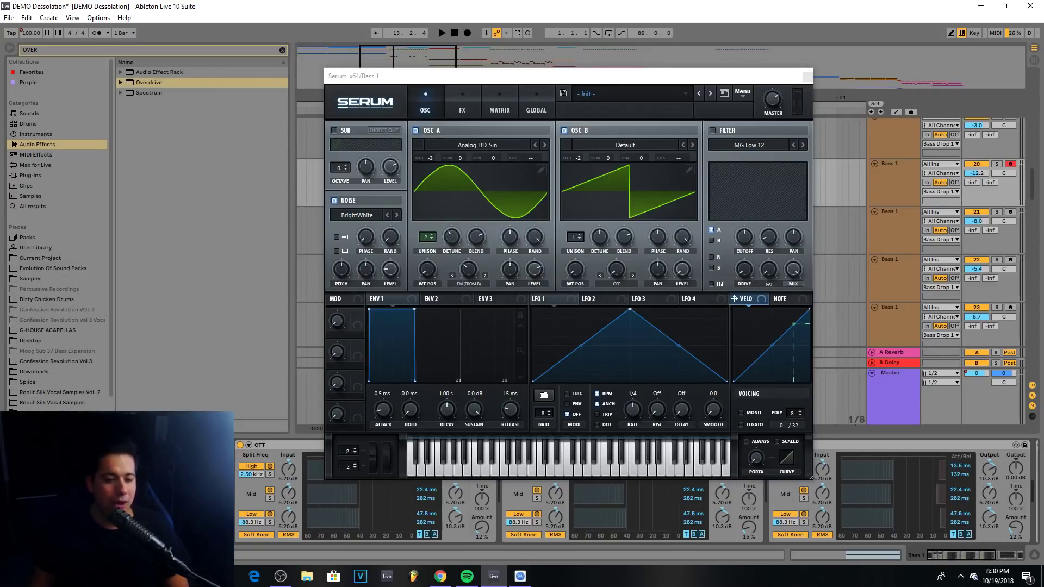
pyautogui.press('space')
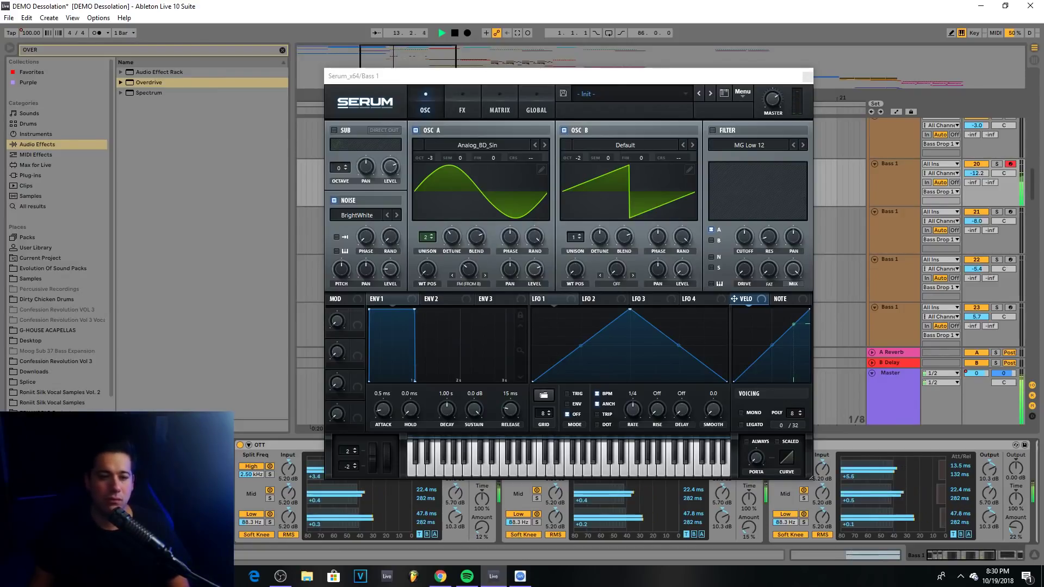
pyautogui.press('space')
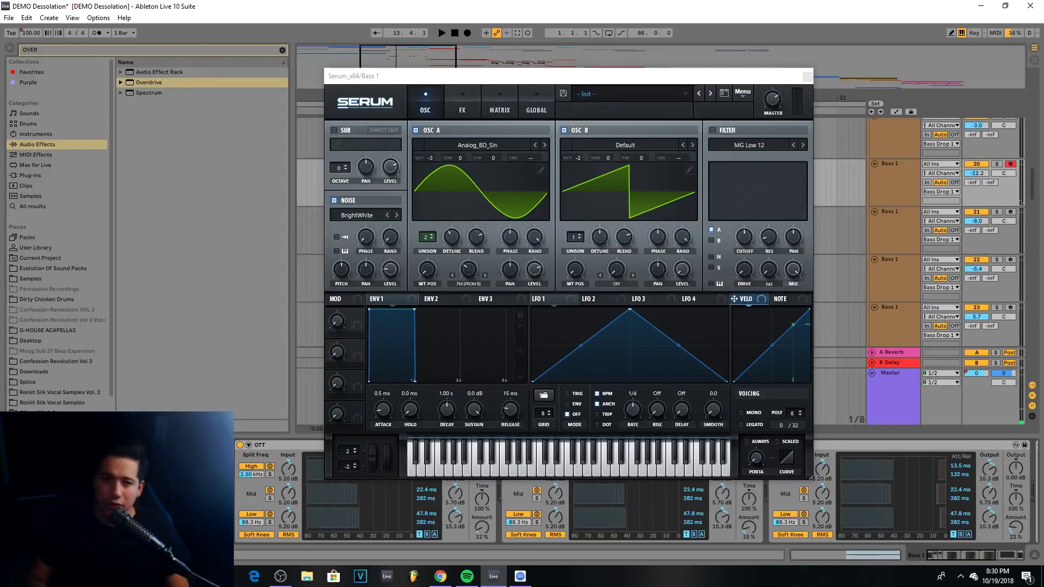
pyautogui.hscroll(2, 631, 495)
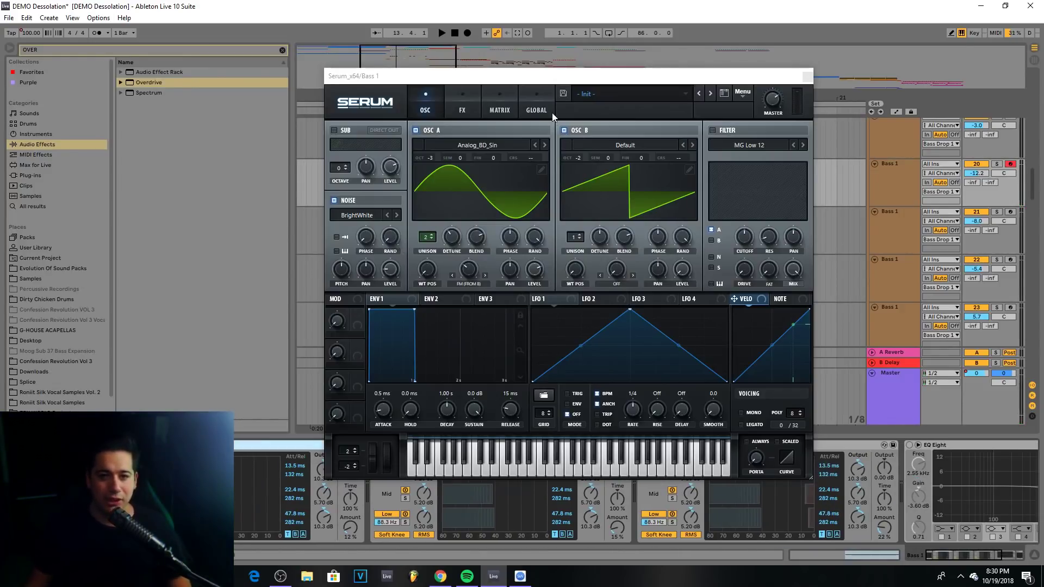
pyautogui.moveTo(564, 81); pyautogui.dragTo(496, 24)
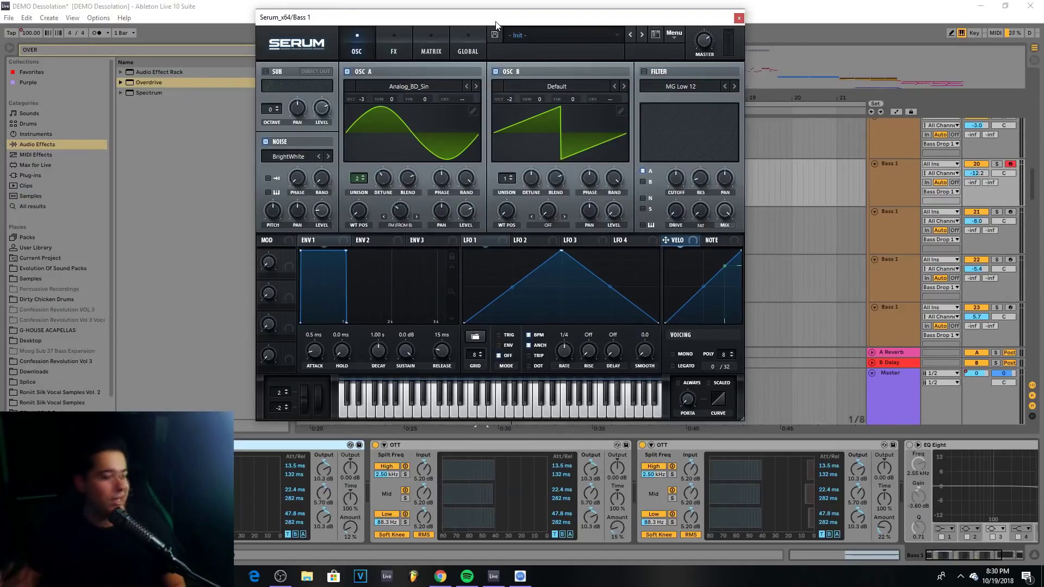